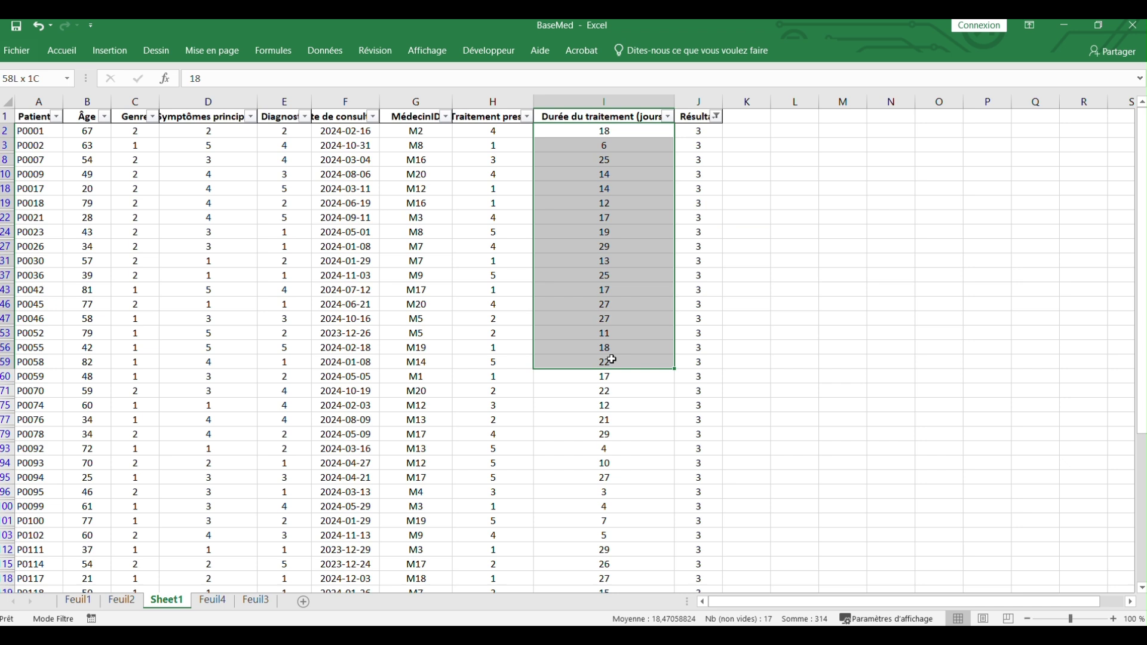
Reset the Résultat column's filter on Sheet1 to select all values, so every patient row is displayed.
drag(612, 359, 611, 357)
click(716, 116)
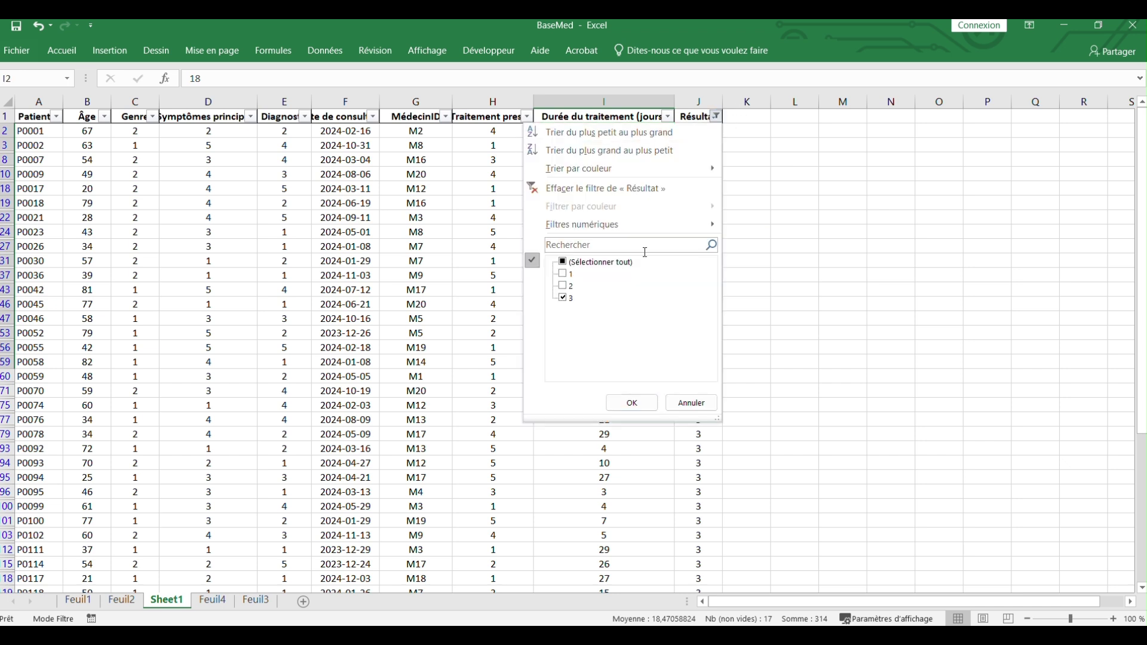
click(564, 261)
click(631, 402)
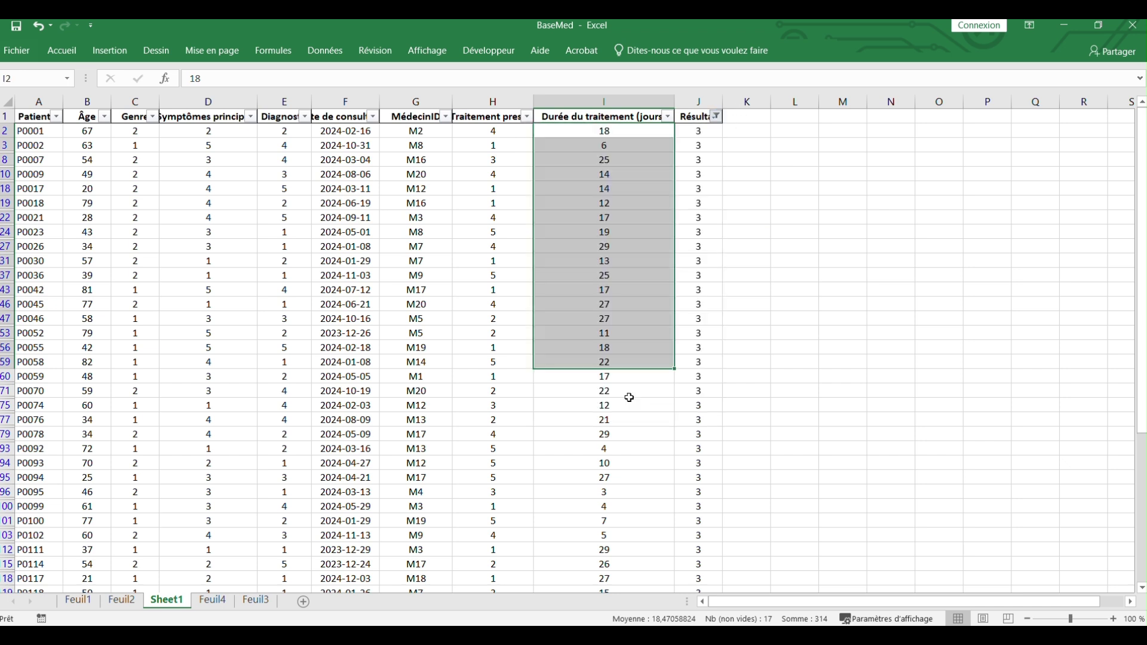
scroll(655, 189, down, 13)
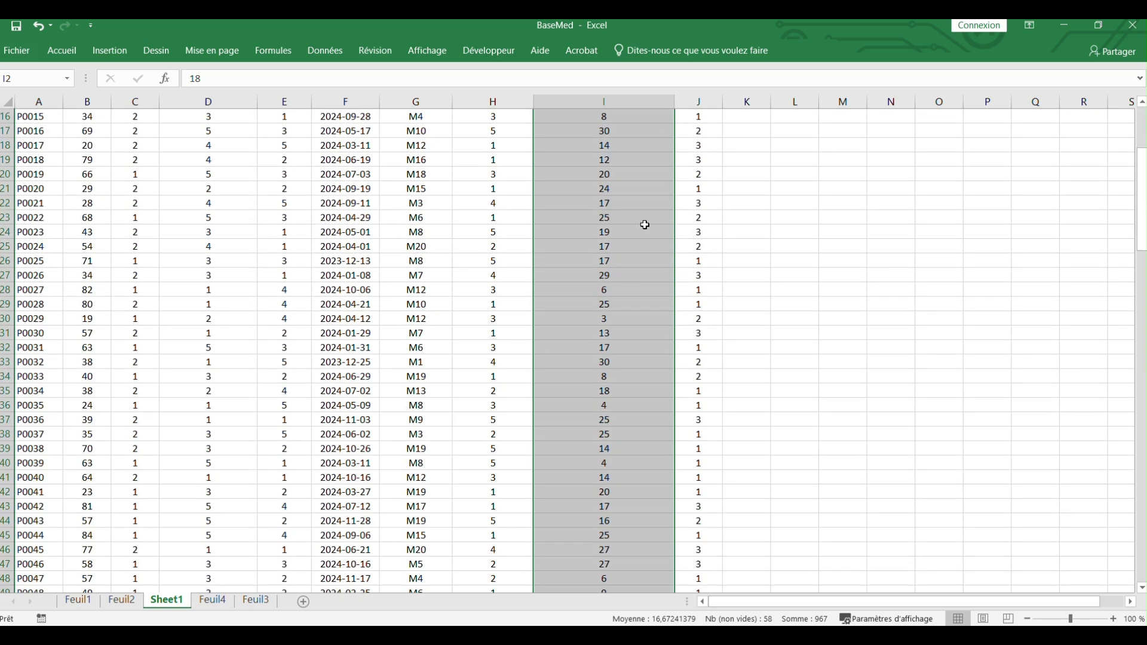
scroll(644, 228, down, 18)
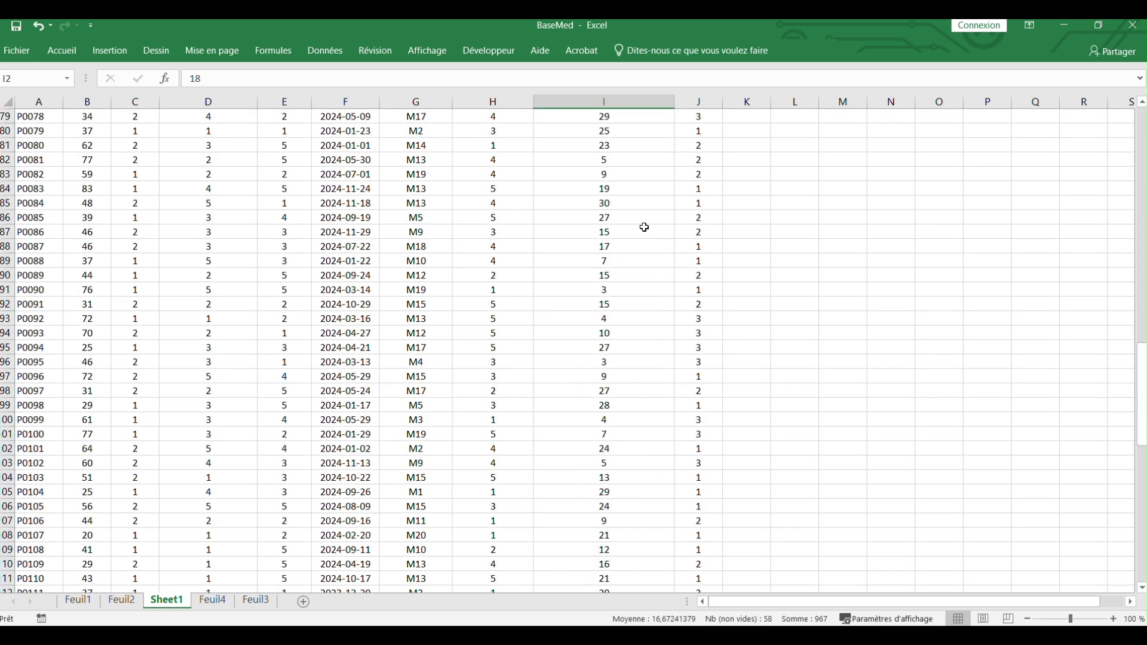
scroll(645, 227, down, 12)
scroll(646, 224, up, 12)
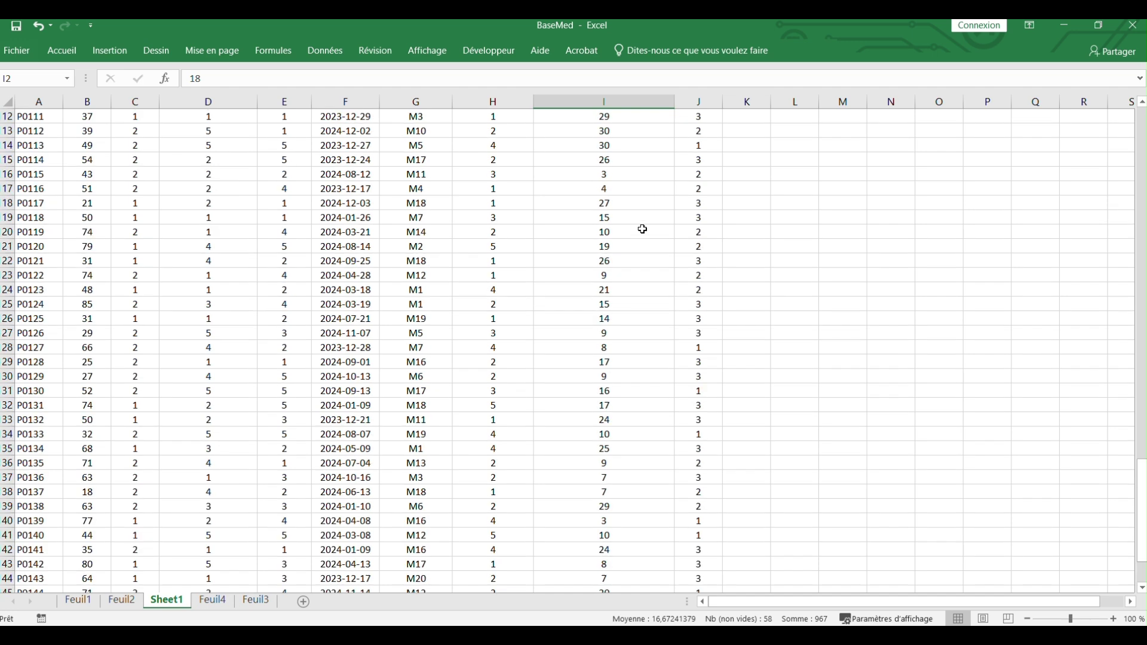
scroll(646, 225, up, 20)
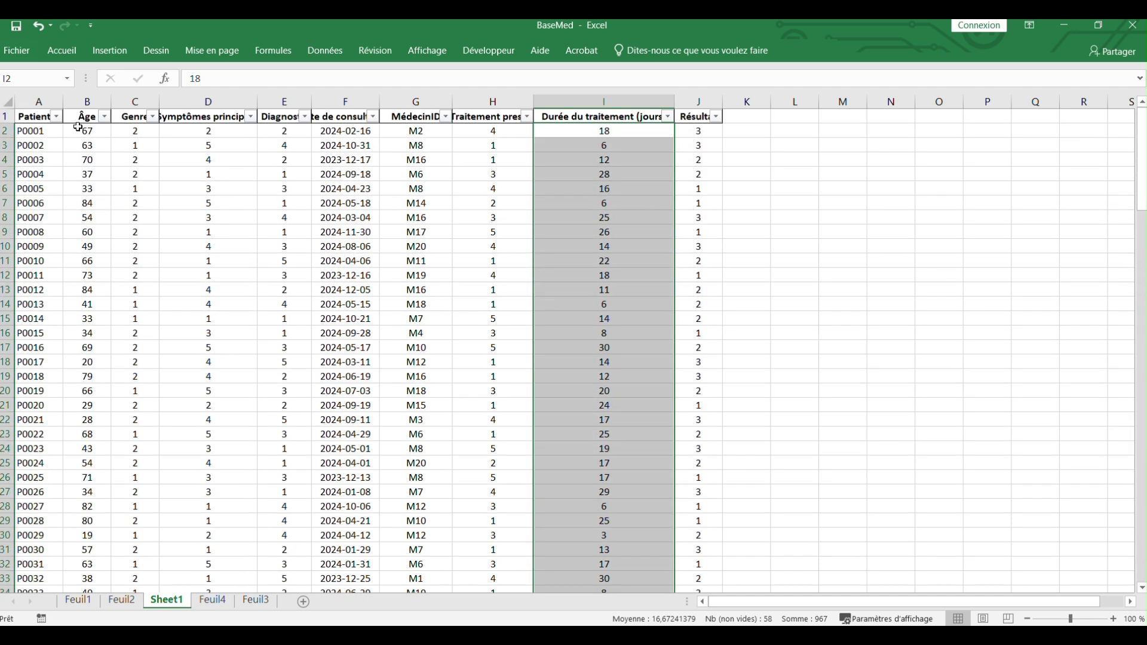
click(80, 122)
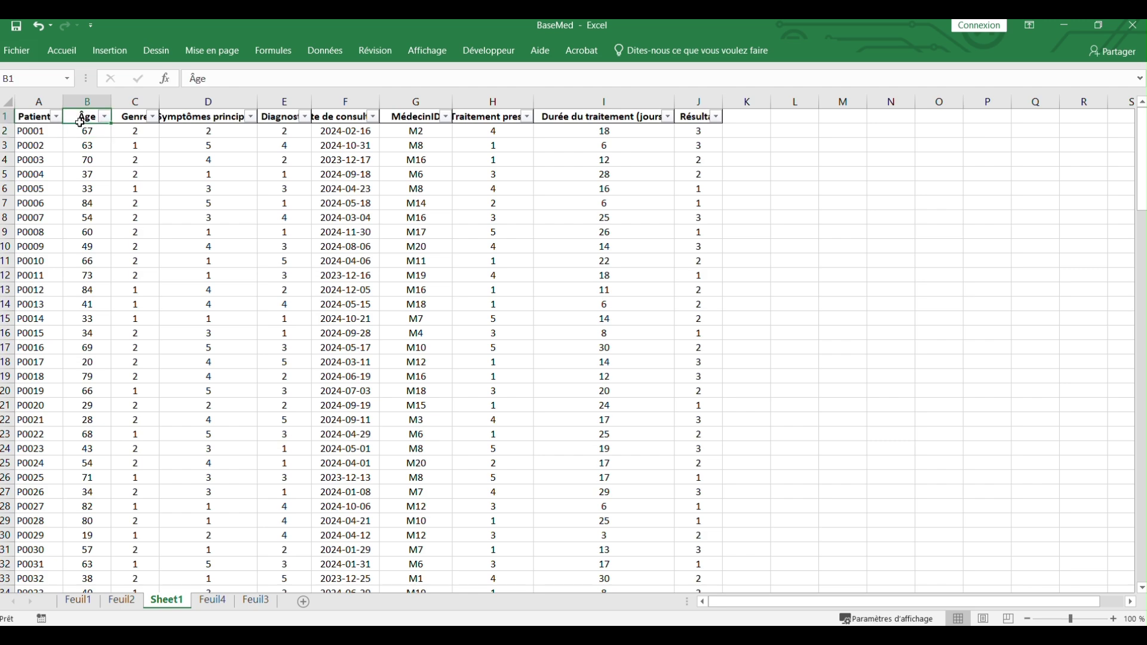
drag(80, 122, 103, 417)
drag(118, 578, 88, 591)
scroll(90, 519, down, 14)
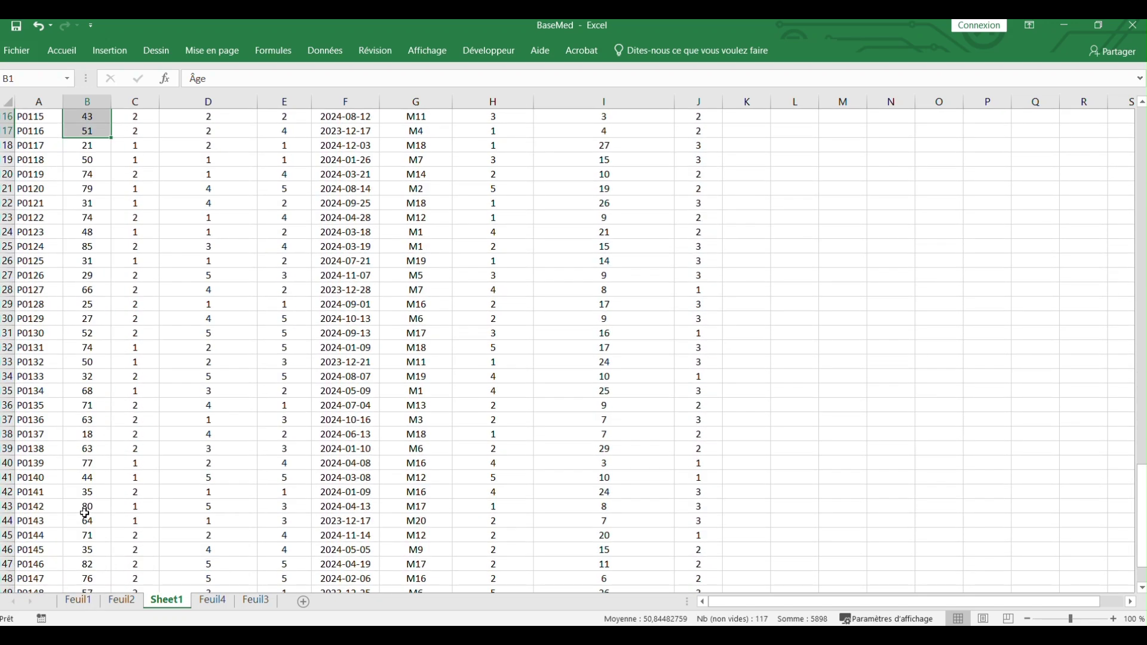
drag(93, 451, 94, 68)
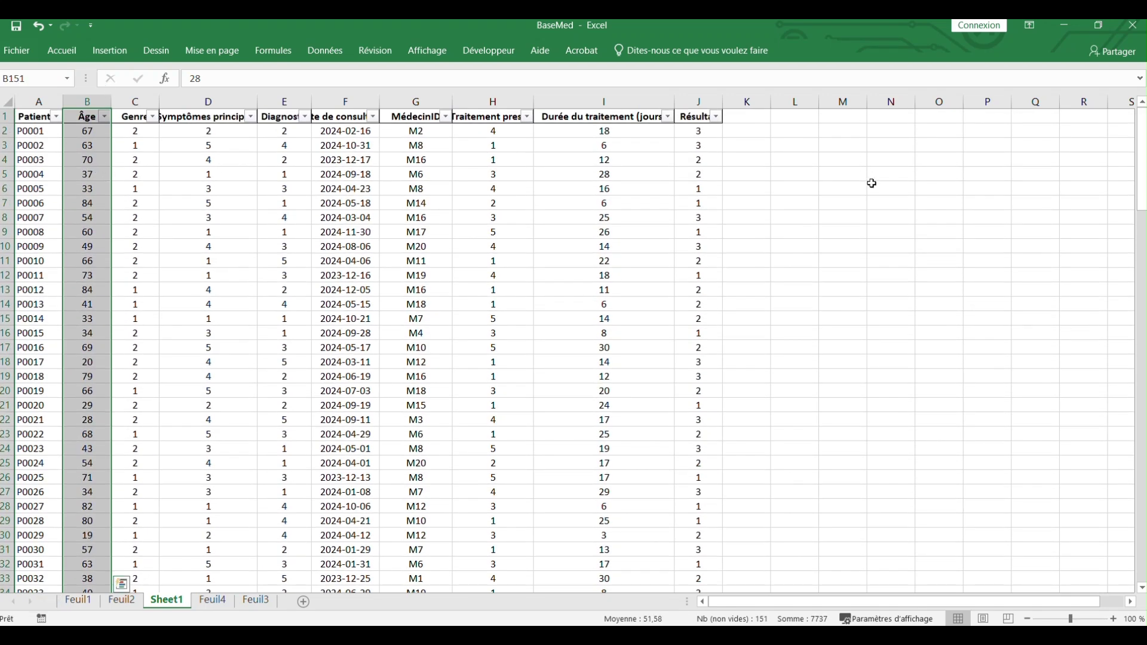
click(891, 188)
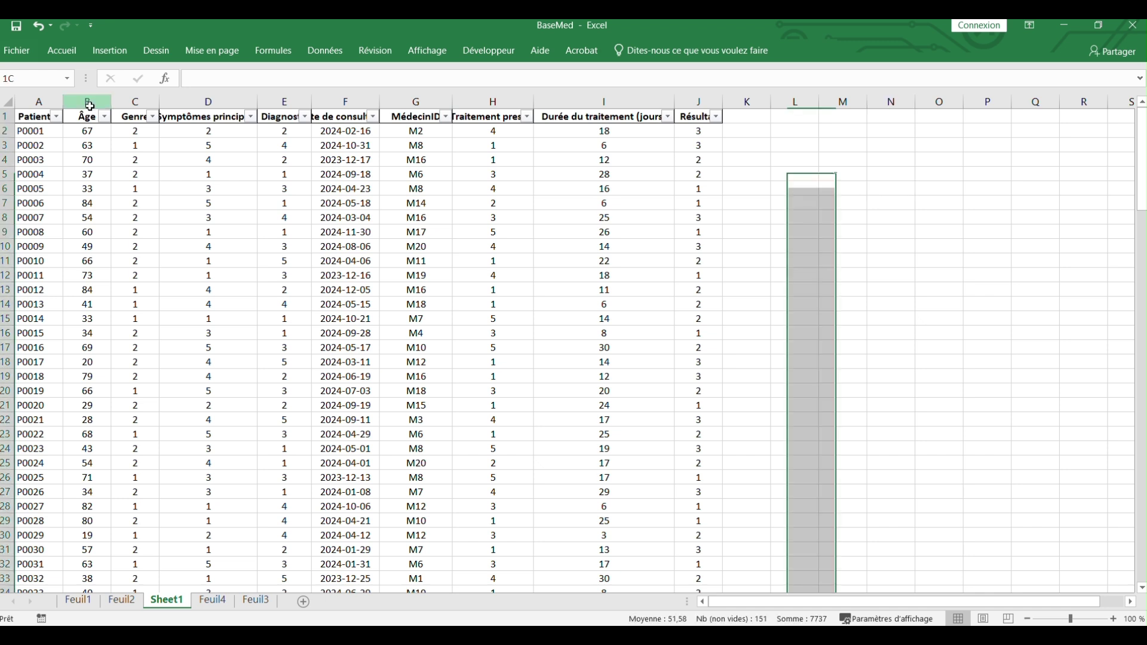
Copy the entire Âge and Durée du traitement (jours) columns together from Sheet1.
click(90, 103)
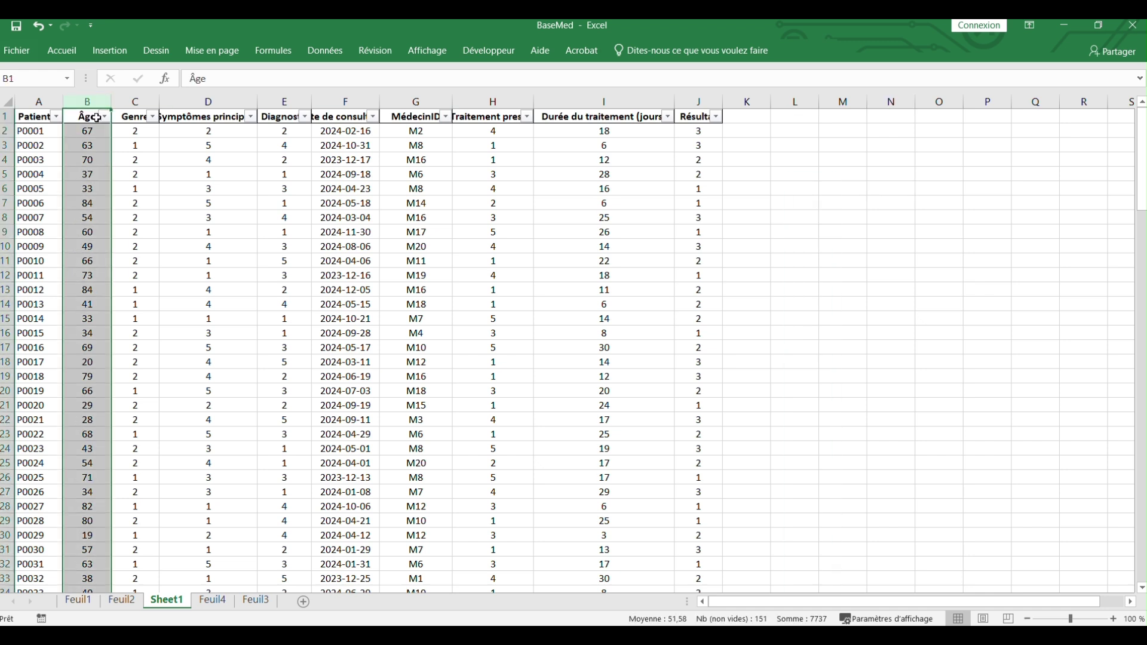
ctrl+click(603, 102)
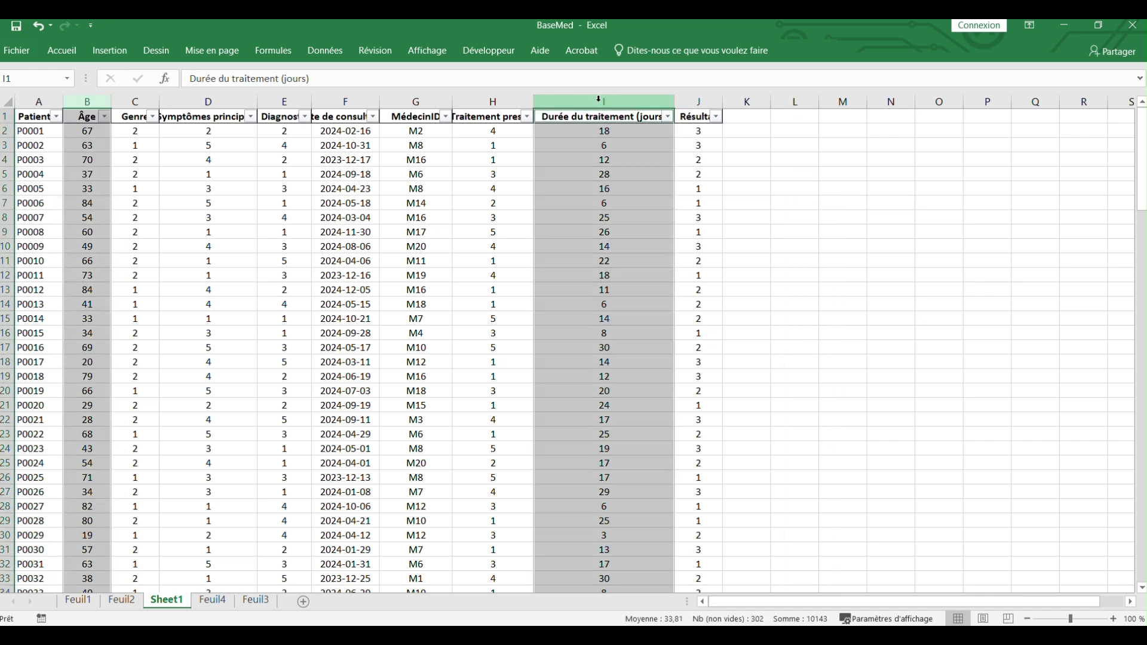
right_click(586, 146)
click(636, 179)
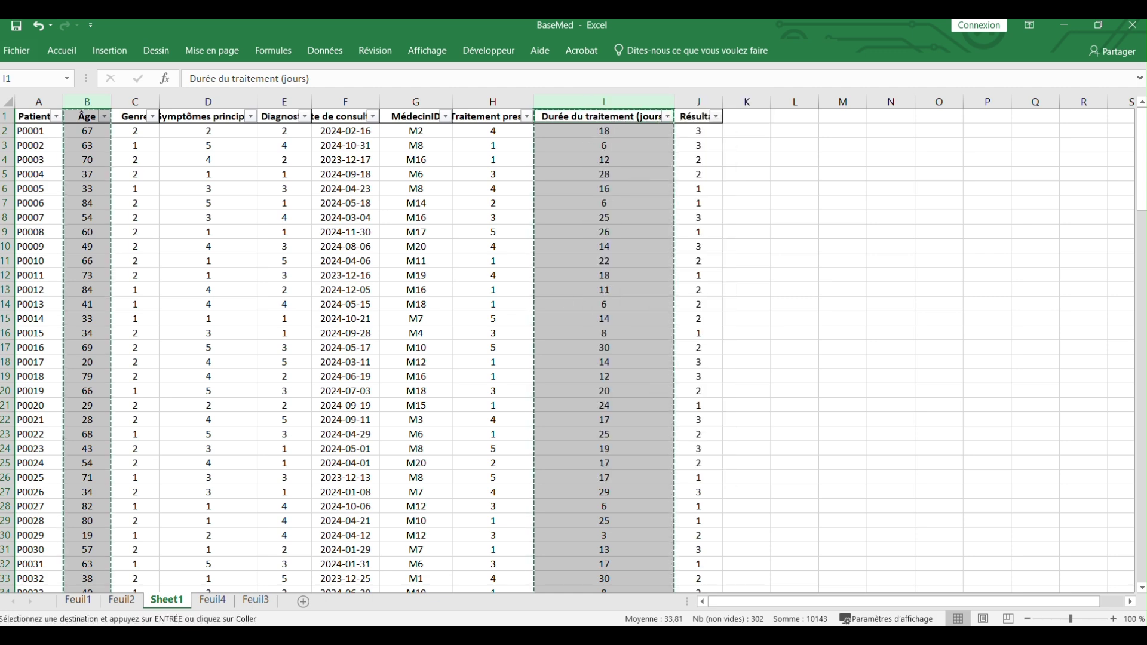
Add a new worksheet and paste the two copied columns as values only, starting at cell B1.
click(304, 603)
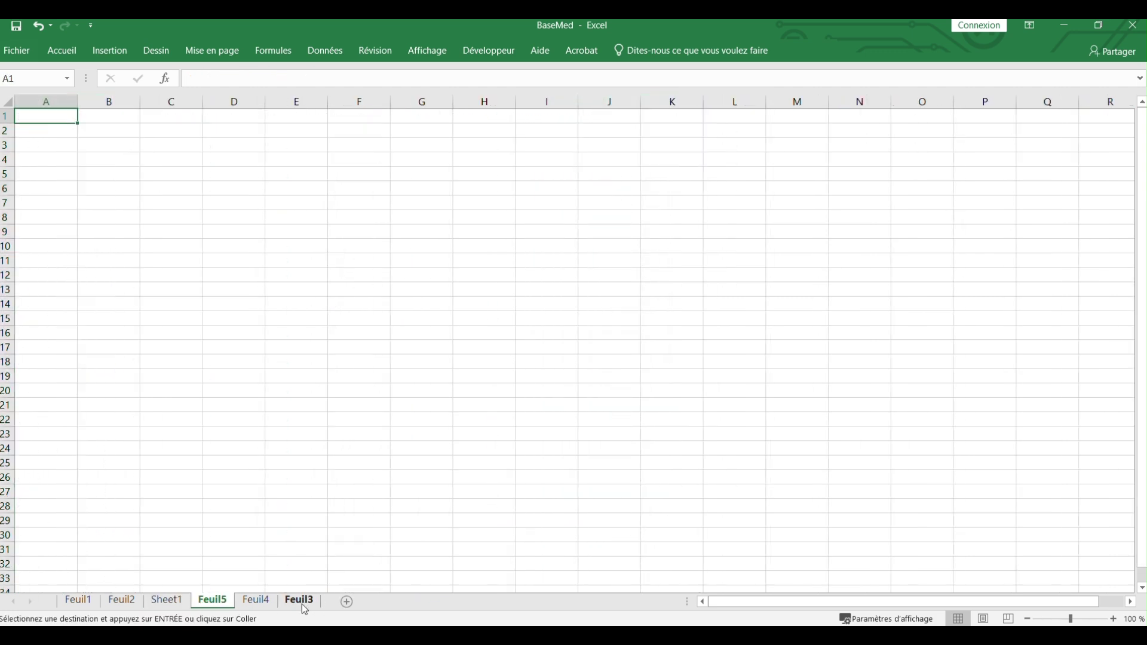
click(113, 116)
right_click(112, 120)
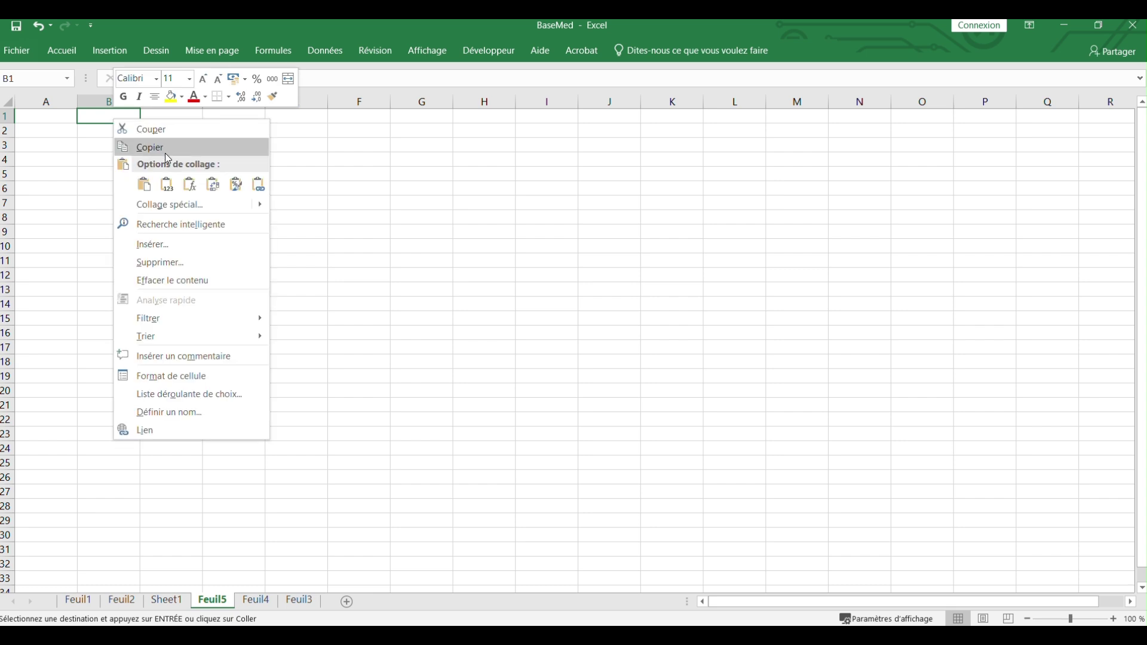
click(165, 186)
Review the pasted Âge and Durée du traitement (jours) columns down to their last row, and check both headers.
scroll(245, 357, down, 20)
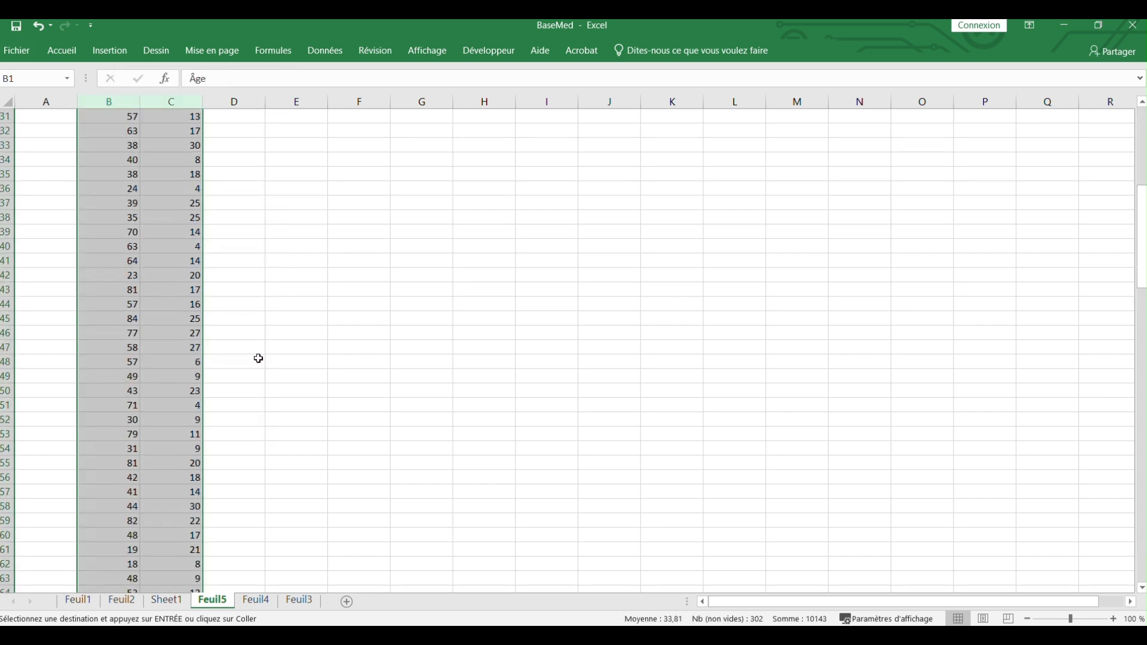
scroll(264, 358, down, 13)
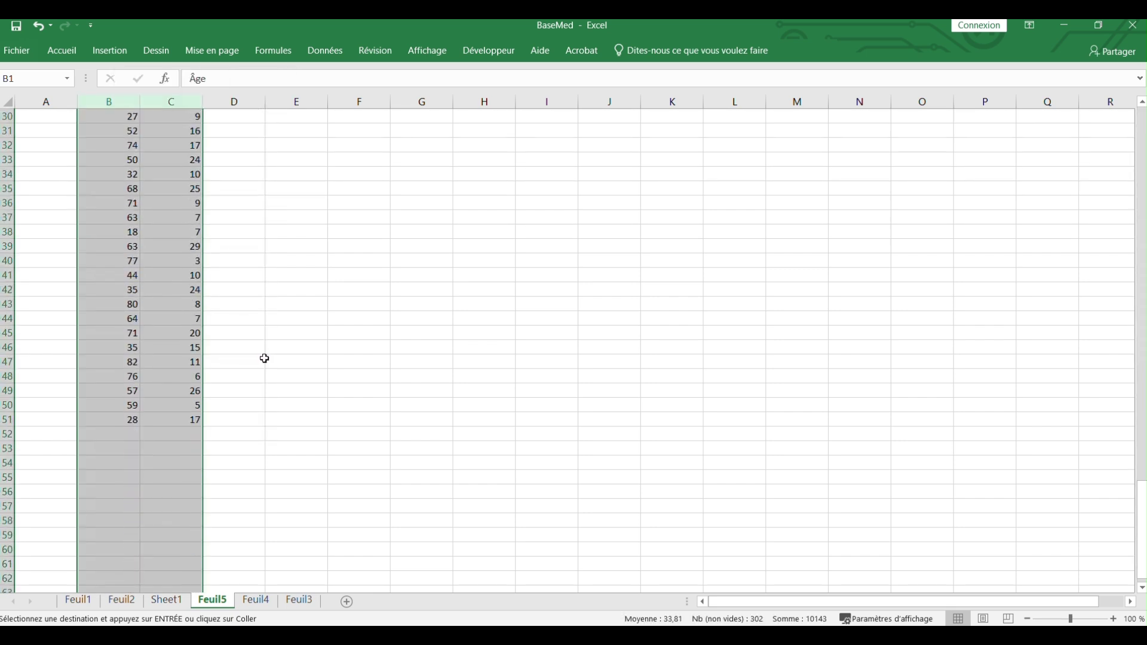
scroll(264, 359, up, 10)
scroll(617, 323, down, 10)
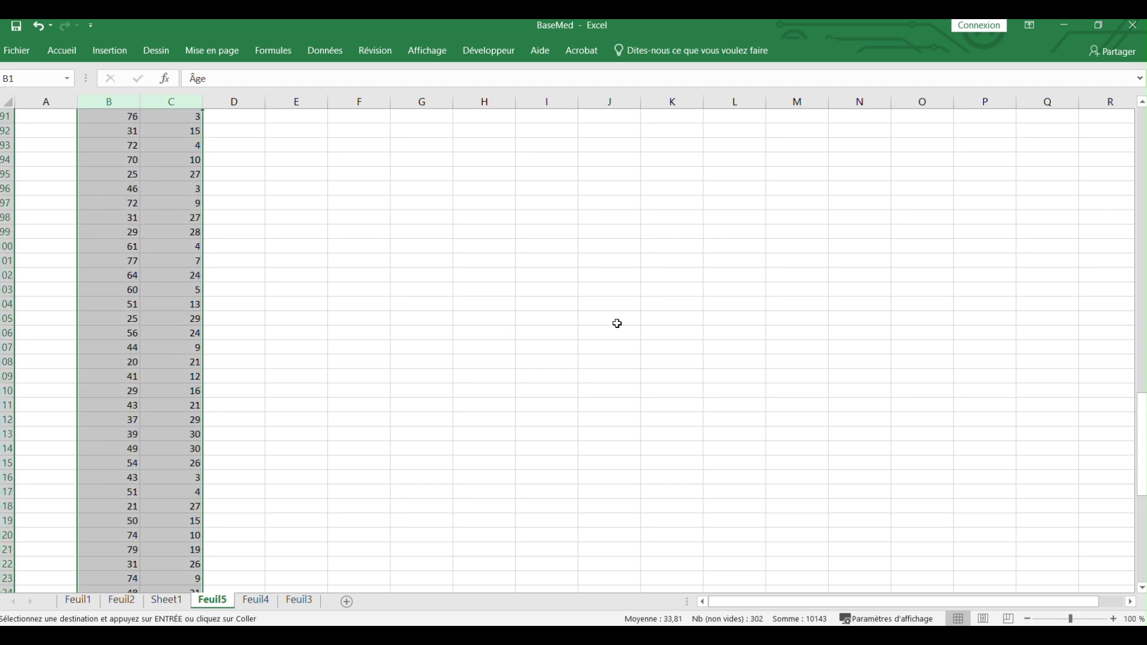
scroll(812, 339, up, 20)
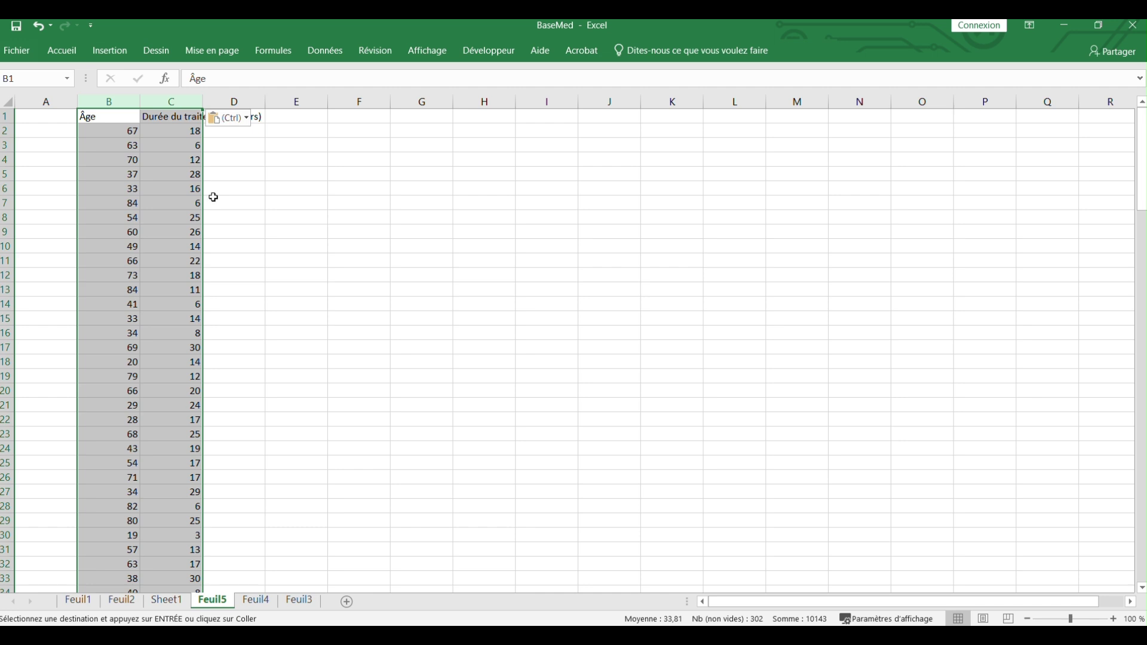
click(233, 187)
scroll(173, 191, down, 2)
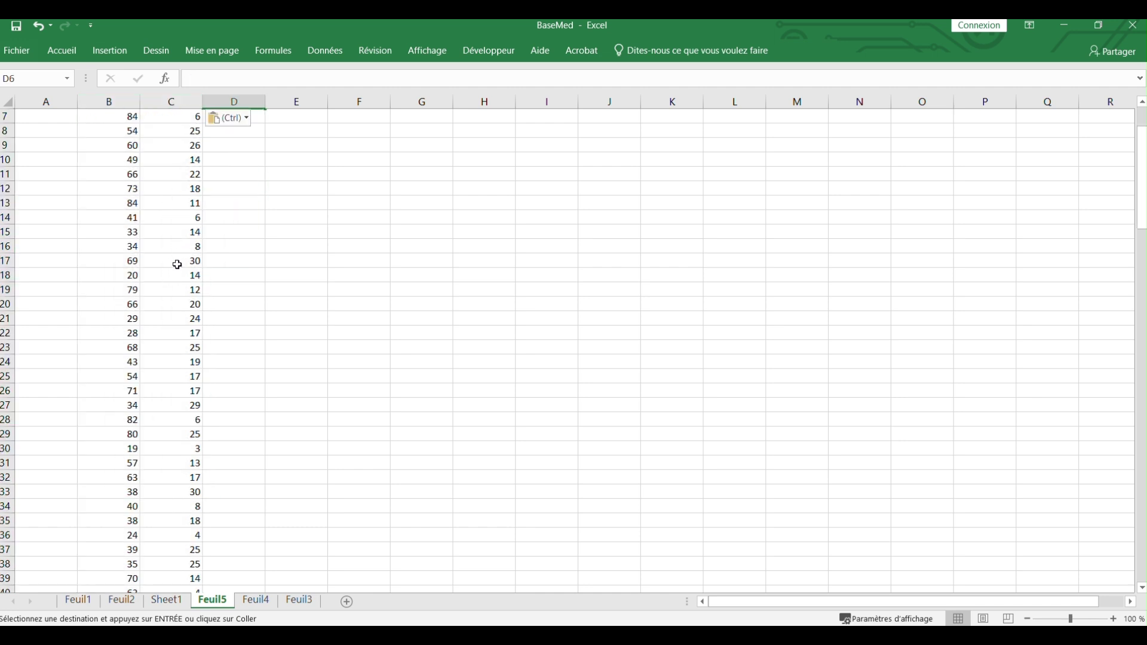
scroll(304, 257, up, 2)
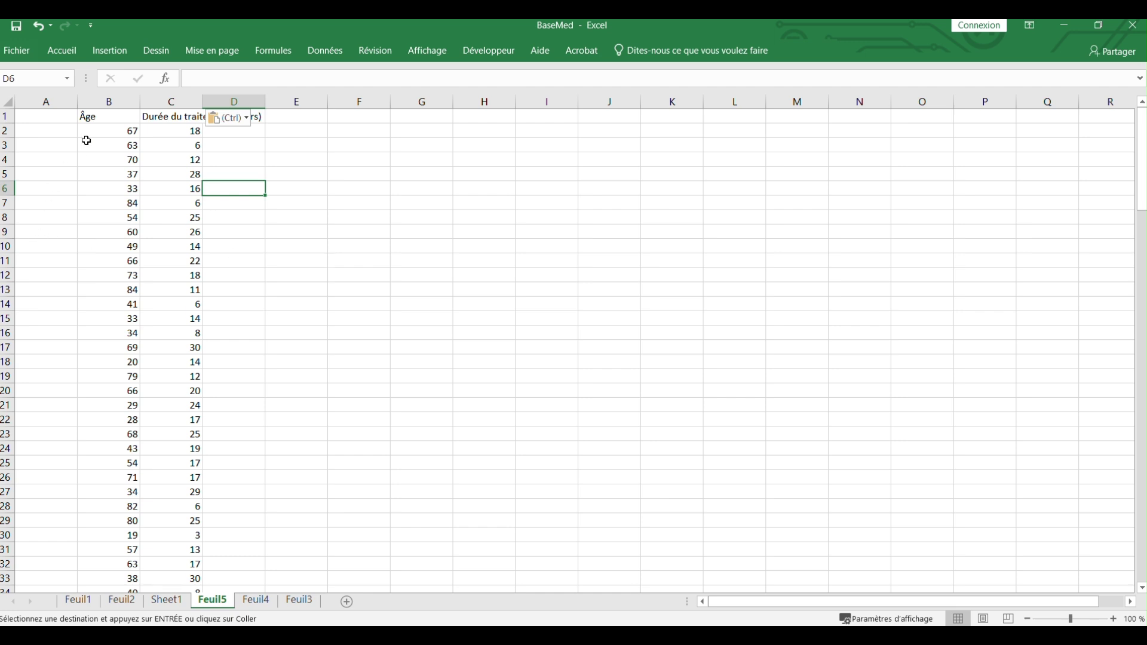
click(105, 118)
click(196, 121)
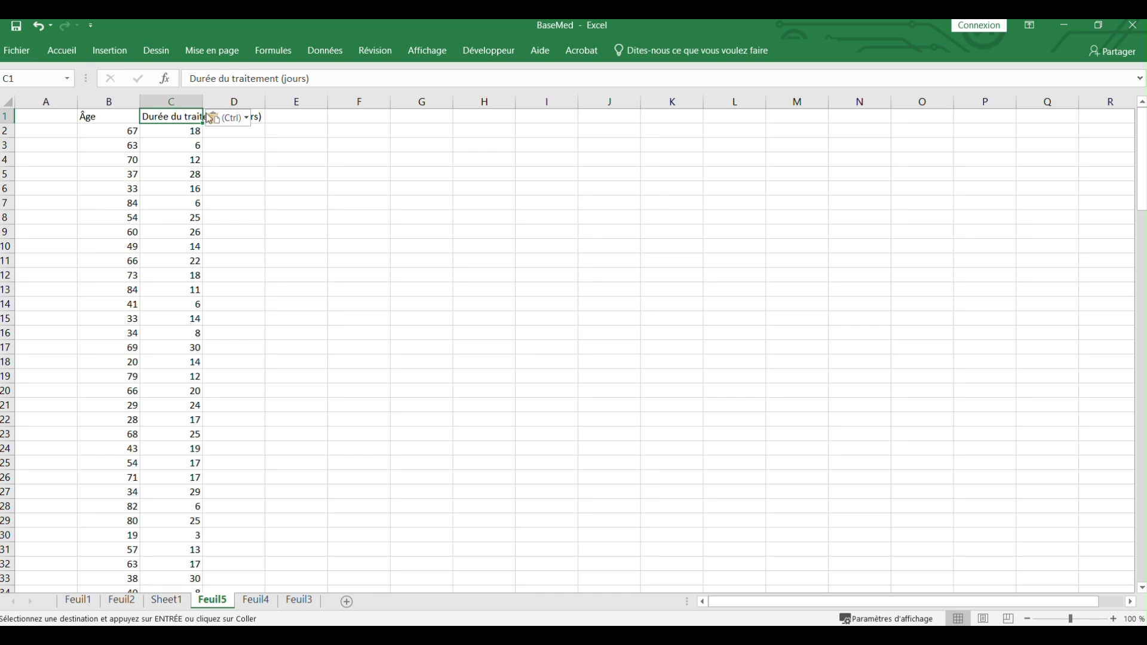
Start the Régression linéaire tool from the Utilitaire d'analyse.
click(310, 55)
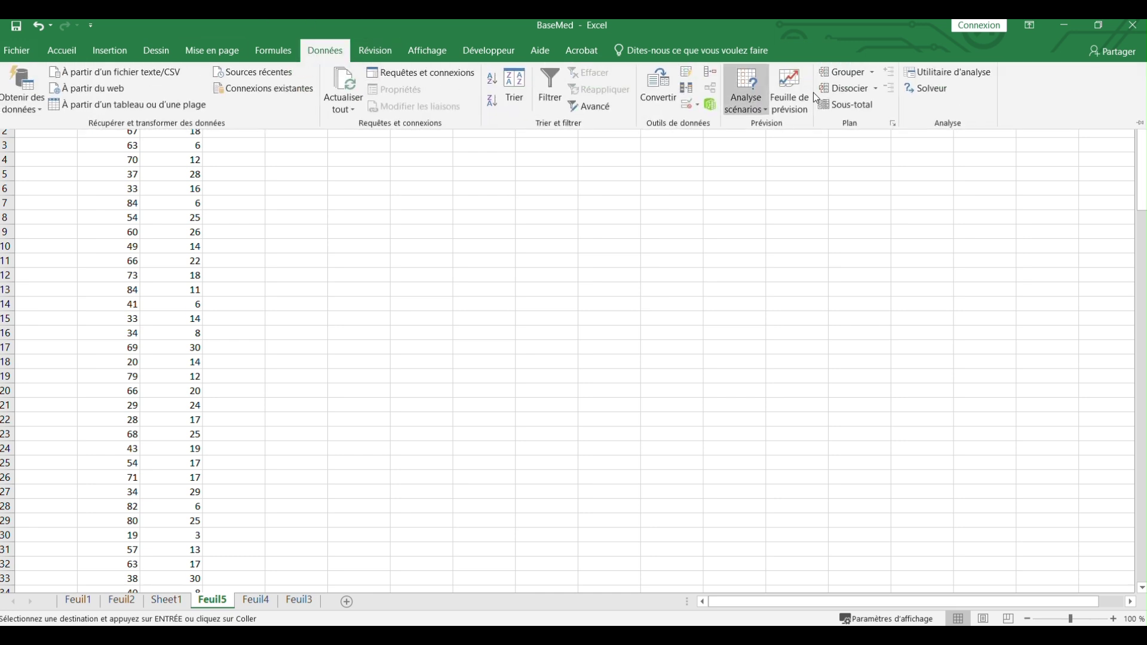
click(951, 73)
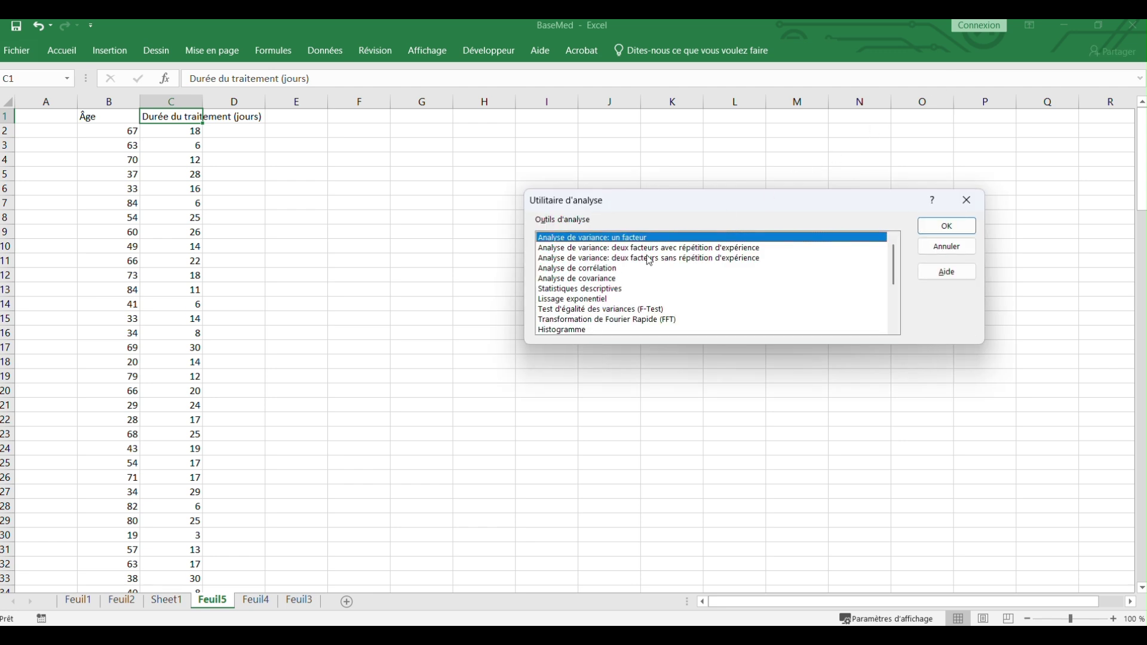
scroll(628, 275, down, 3)
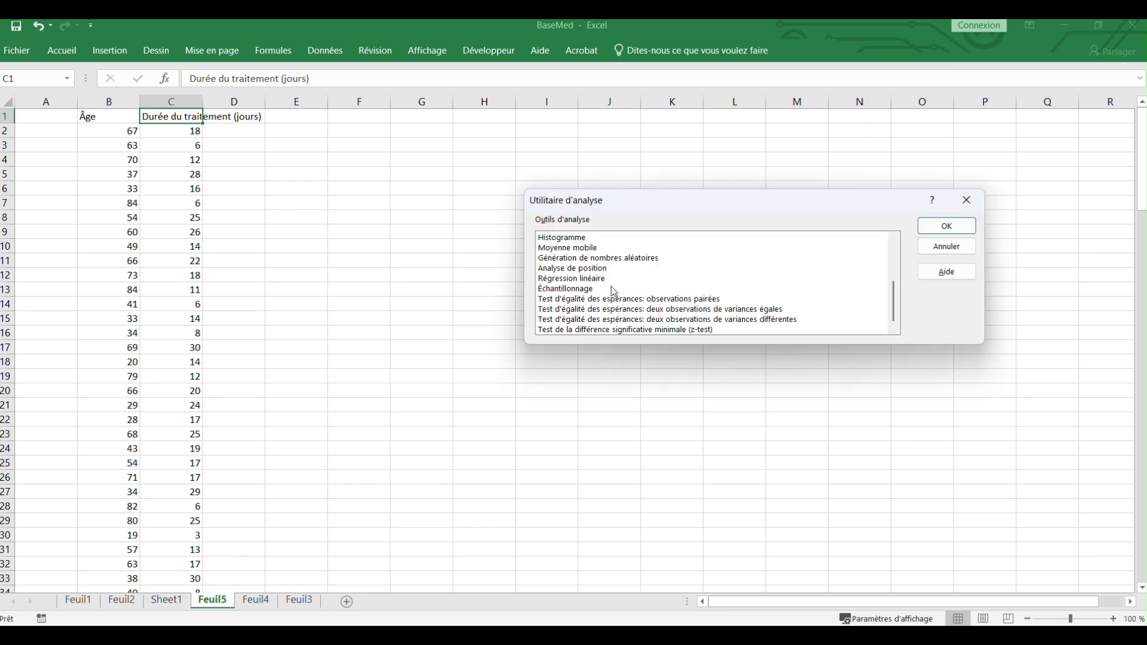
click(609, 279)
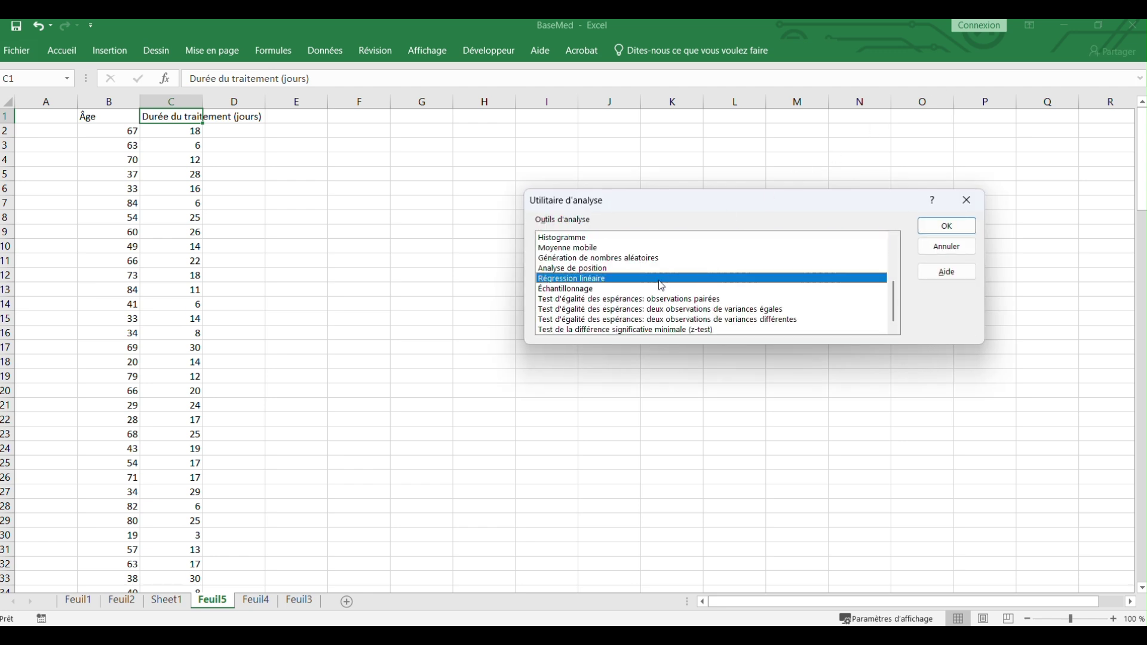
scroll(659, 286, up, 3)
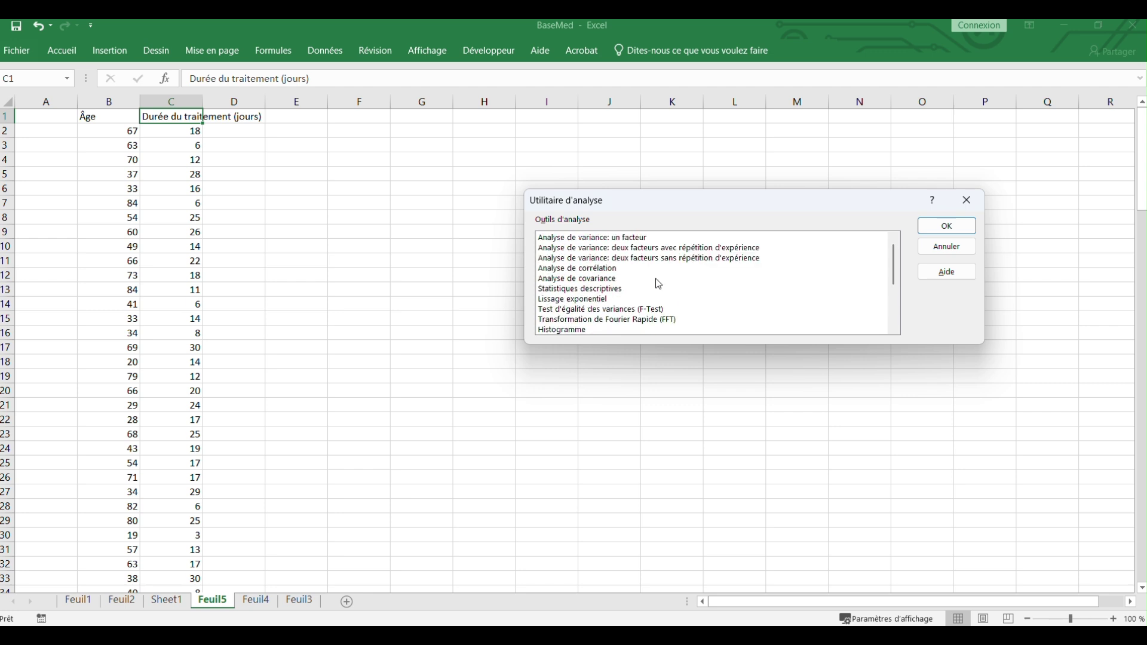
scroll(659, 282, down, 3)
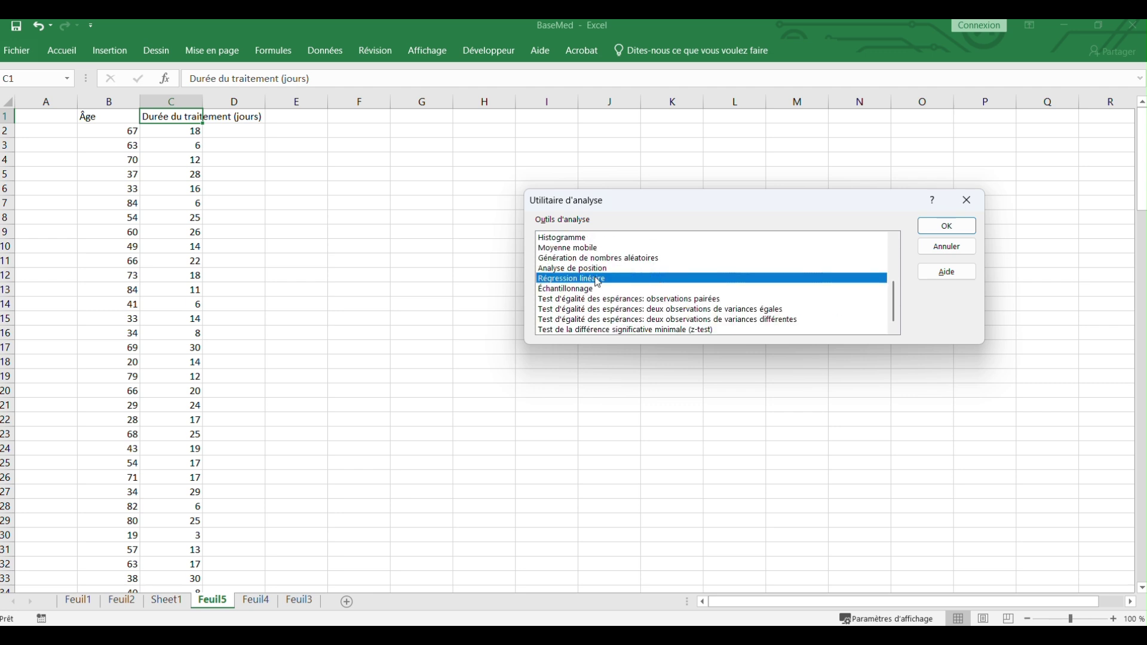
scroll(630, 270, up, 2)
scroll(631, 271, up, 1)
scroll(634, 272, down, 1)
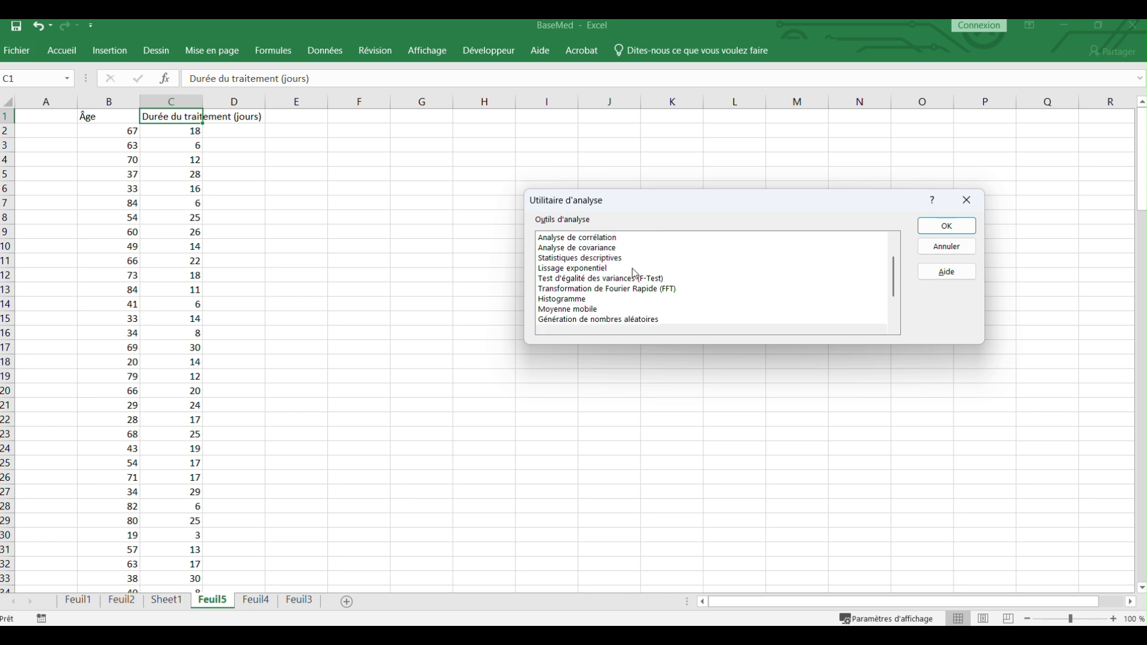
scroll(635, 273, down, 2)
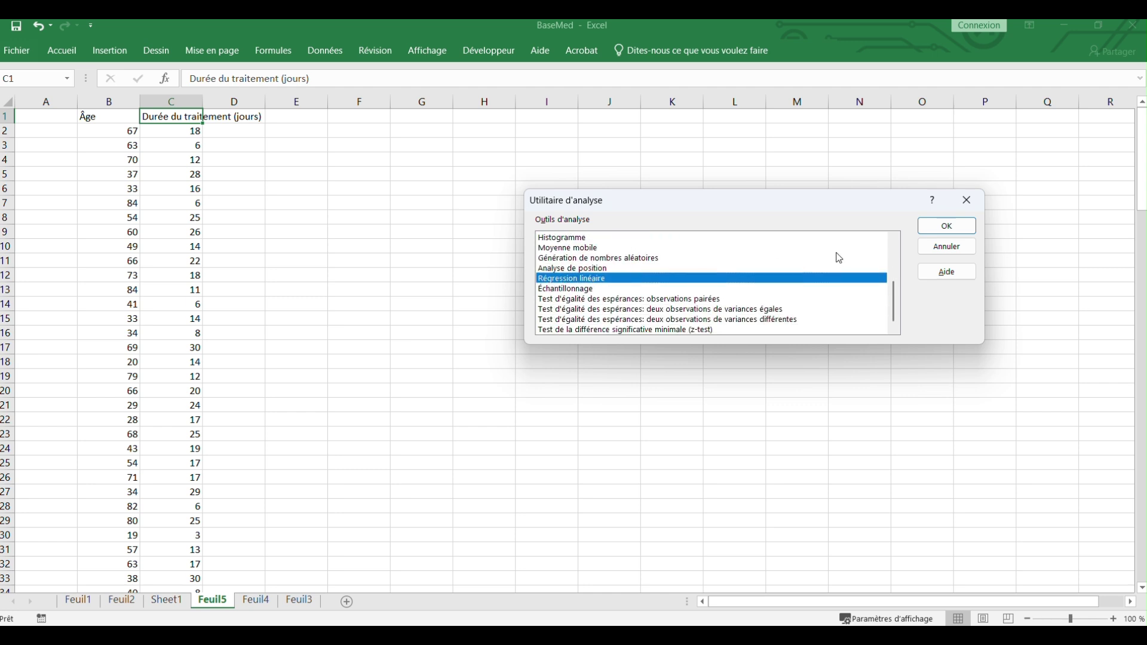
click(947, 227)
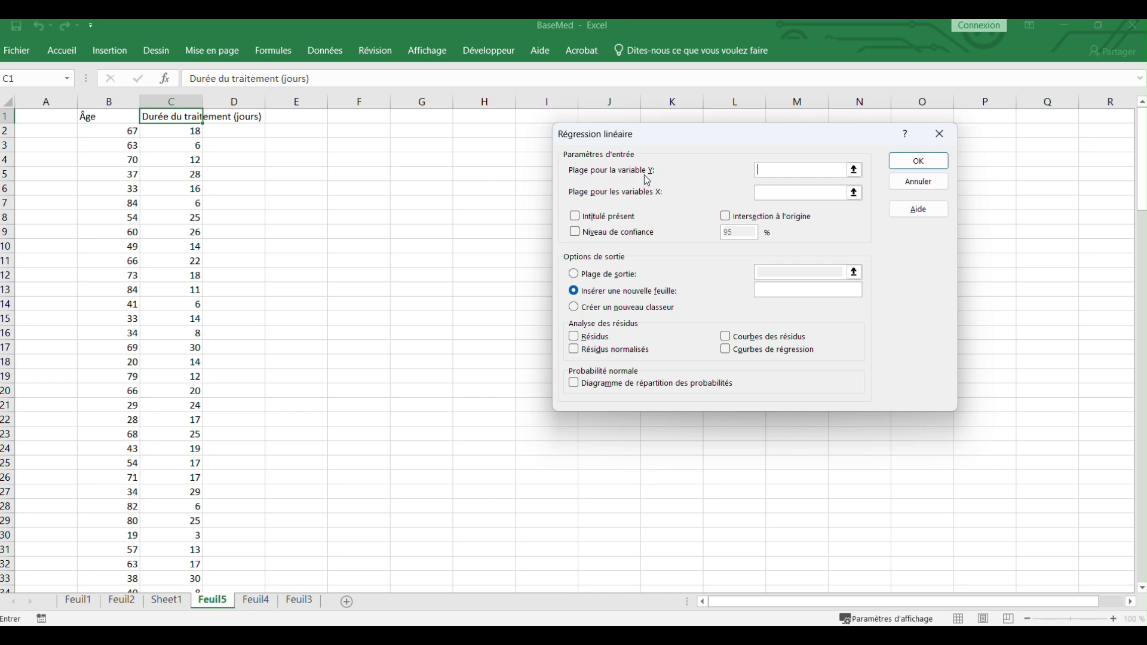
Set the regression's Y range to $C$1:$C$151 (Durée du traitement) and its X range to $B$1:$B$151 (Âge).
drag(189, 114, 185, 573)
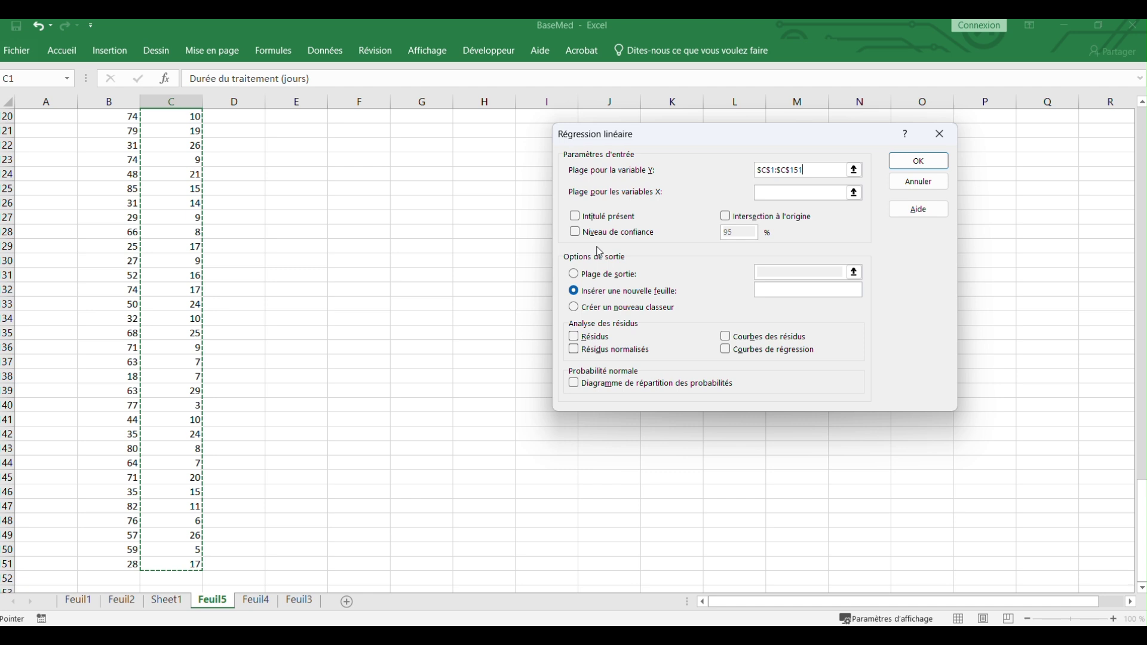
scroll(292, 340, down, 11)
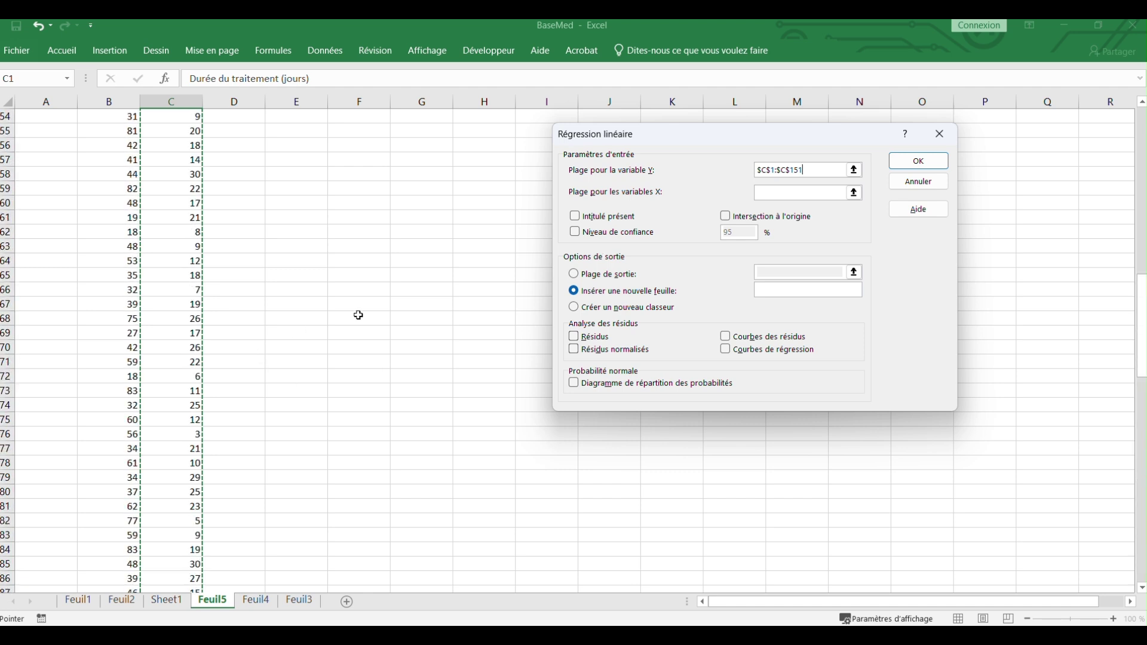
scroll(358, 315, up, 18)
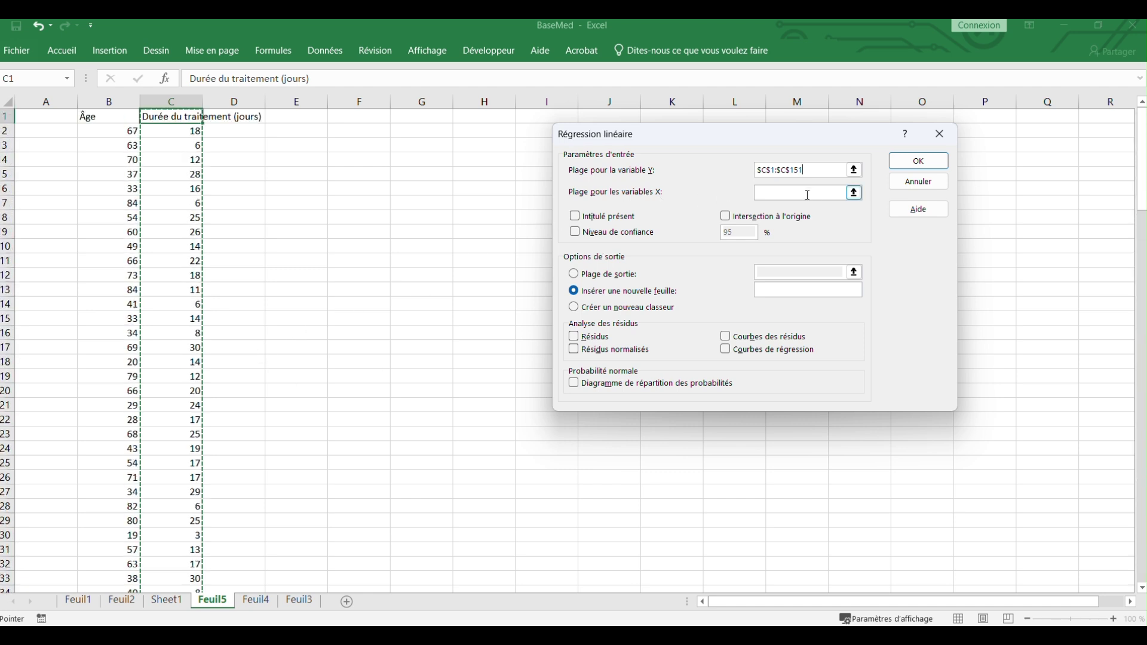
drag(113, 120, 104, 561)
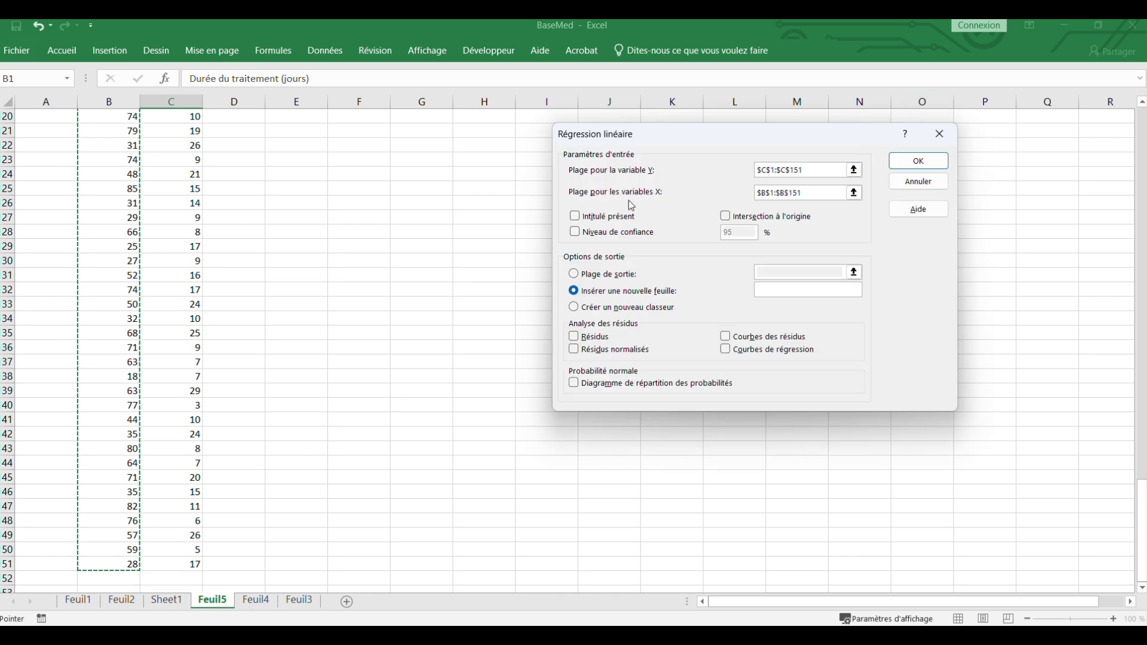
Run the regression with Intitulé présent and Courbes de régression enabled, and the output range set to $E$4.
click(576, 217)
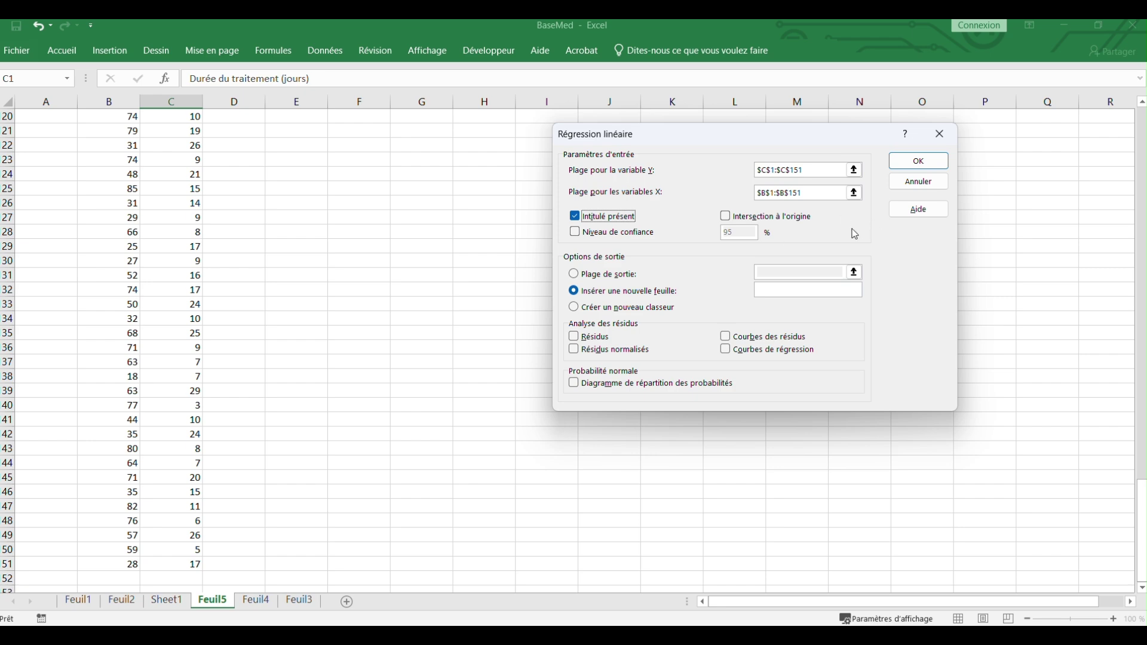
click(573, 274)
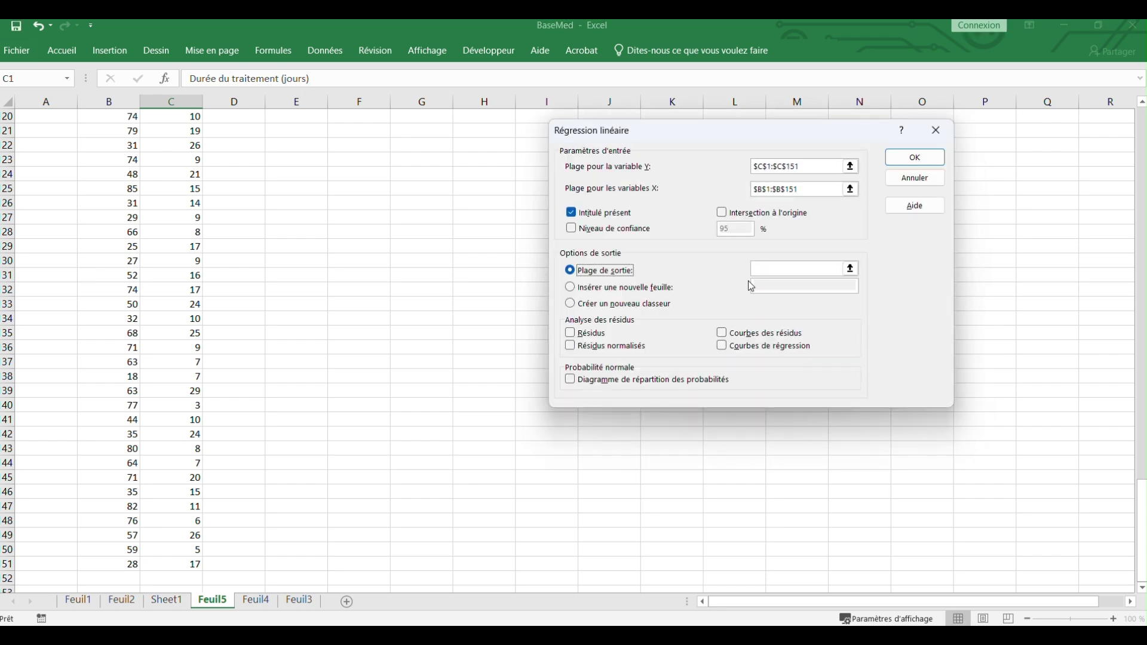
scroll(367, 285, down, 14)
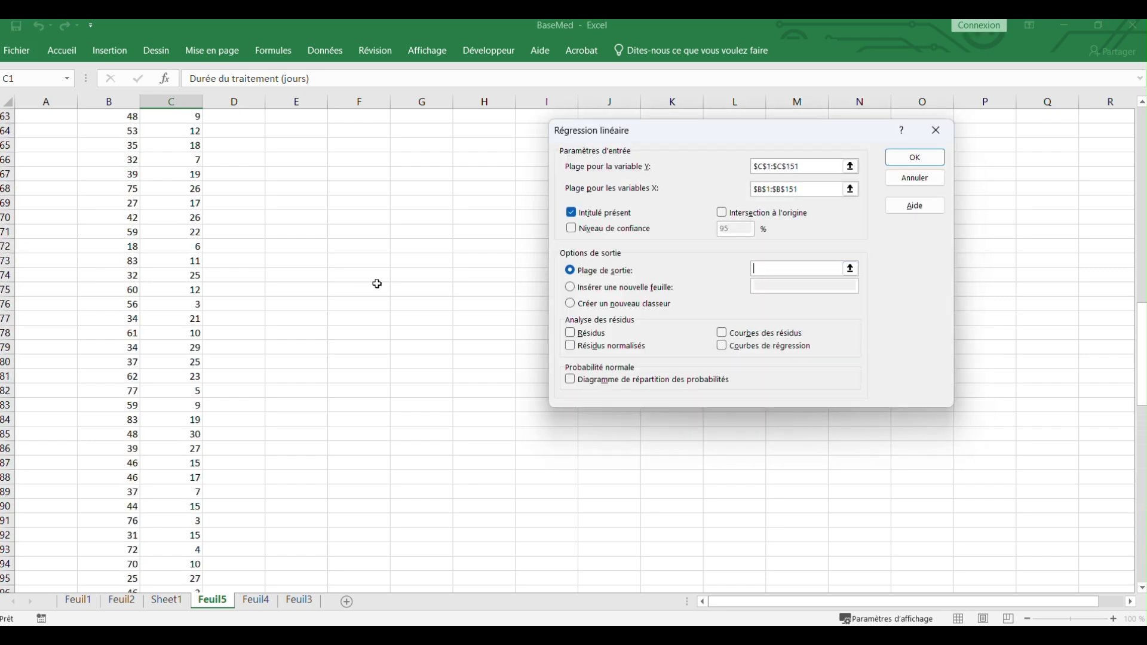
scroll(377, 284, up, 20)
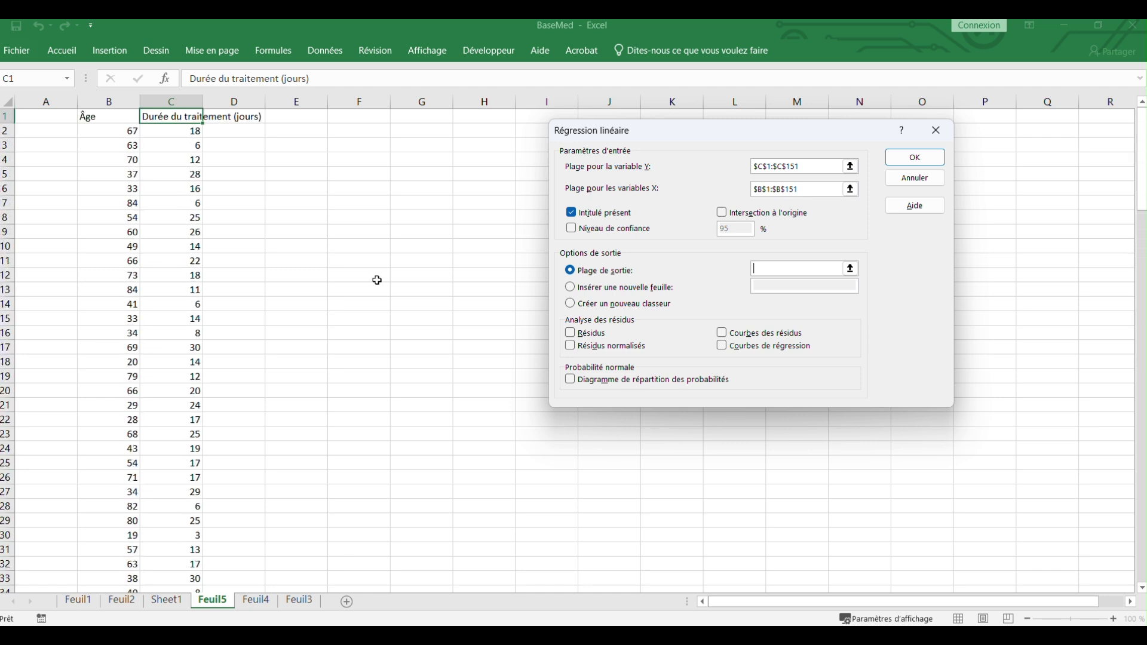
click(299, 159)
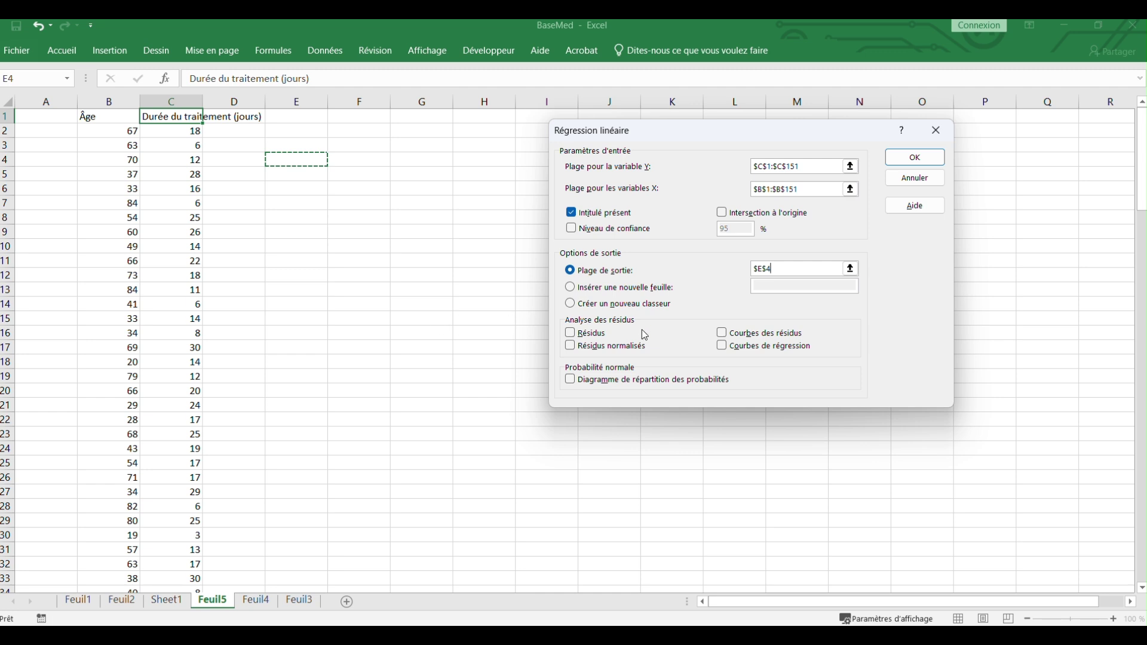
click(738, 352)
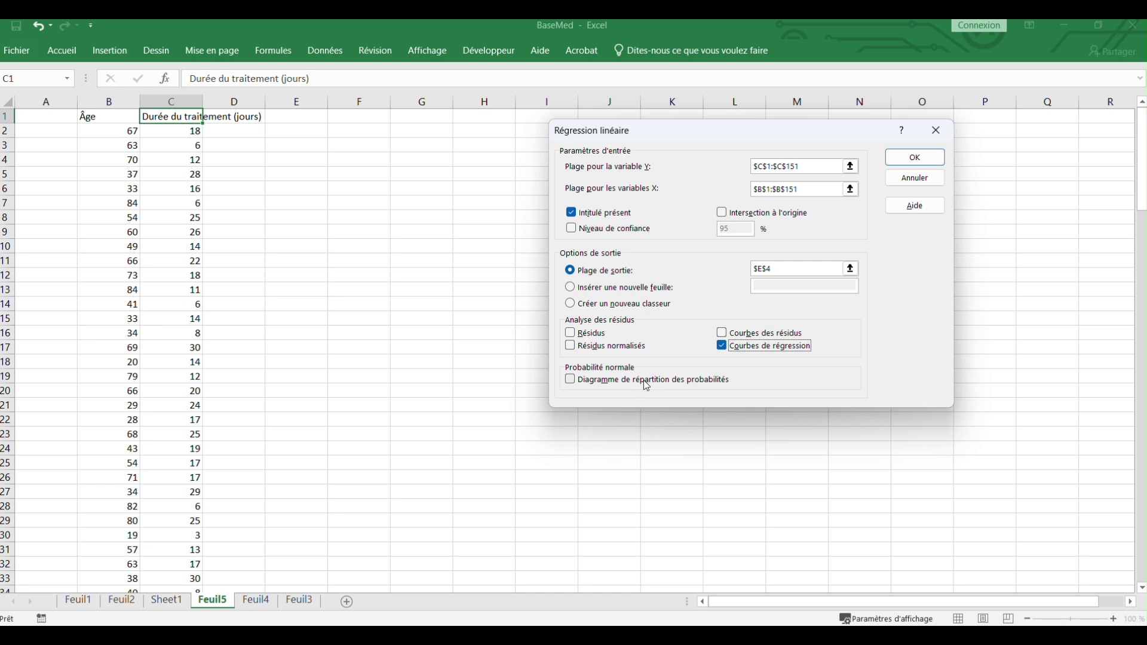
click(918, 159)
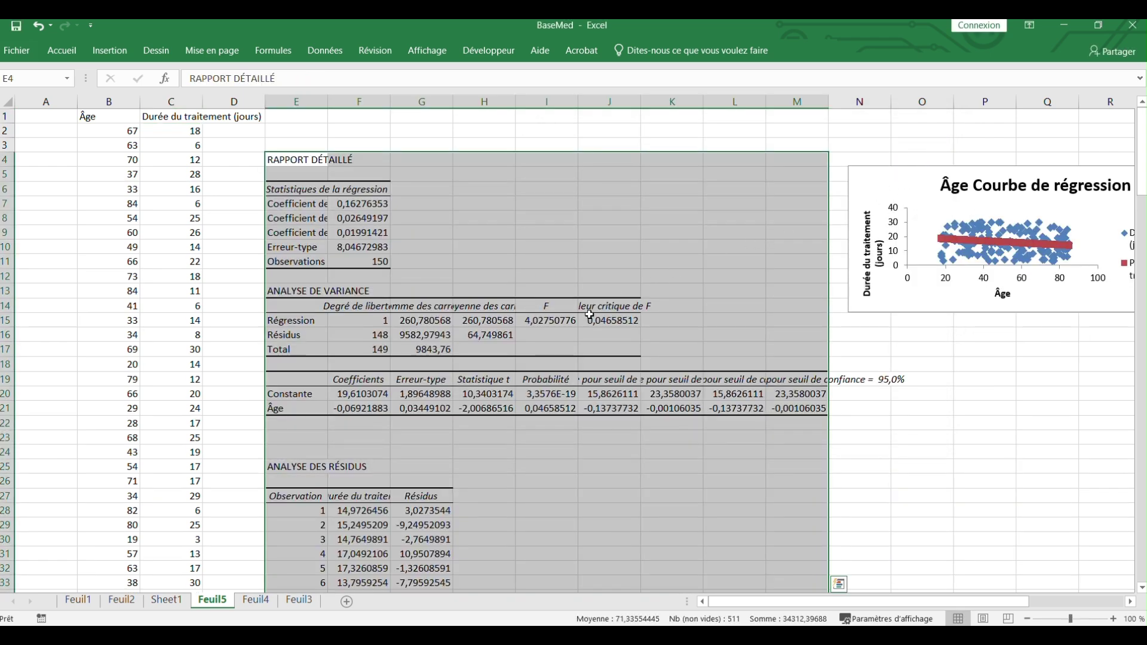
Widen column E so that more of the coefficient labels in the regression statistics can be read.
click(299, 230)
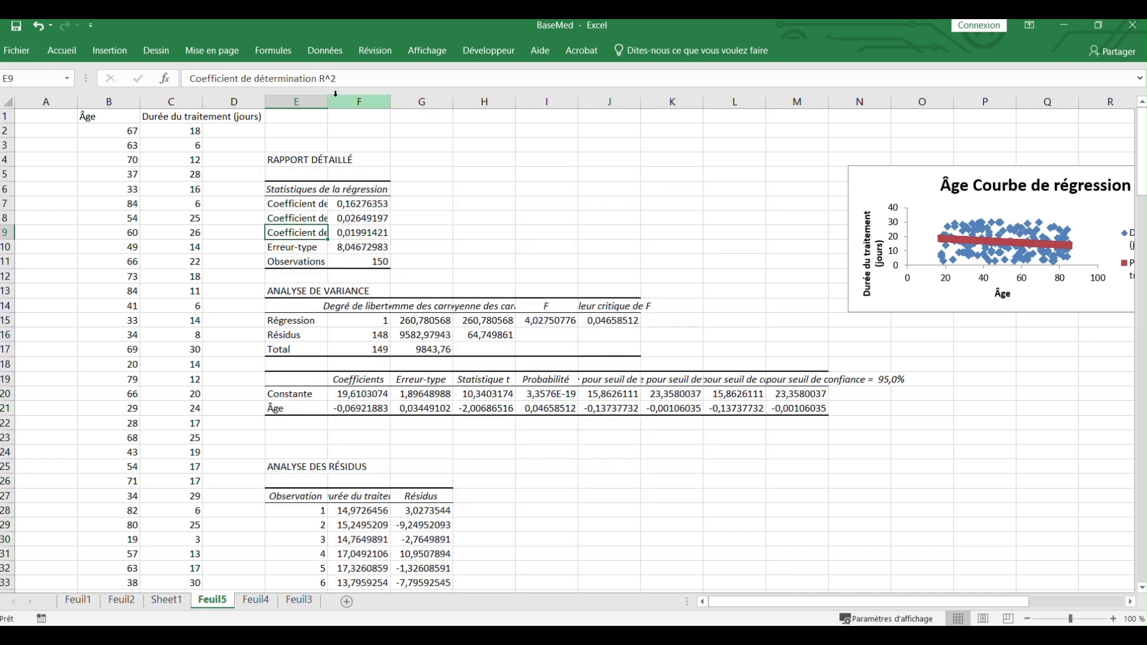
drag(328, 101, 402, 100)
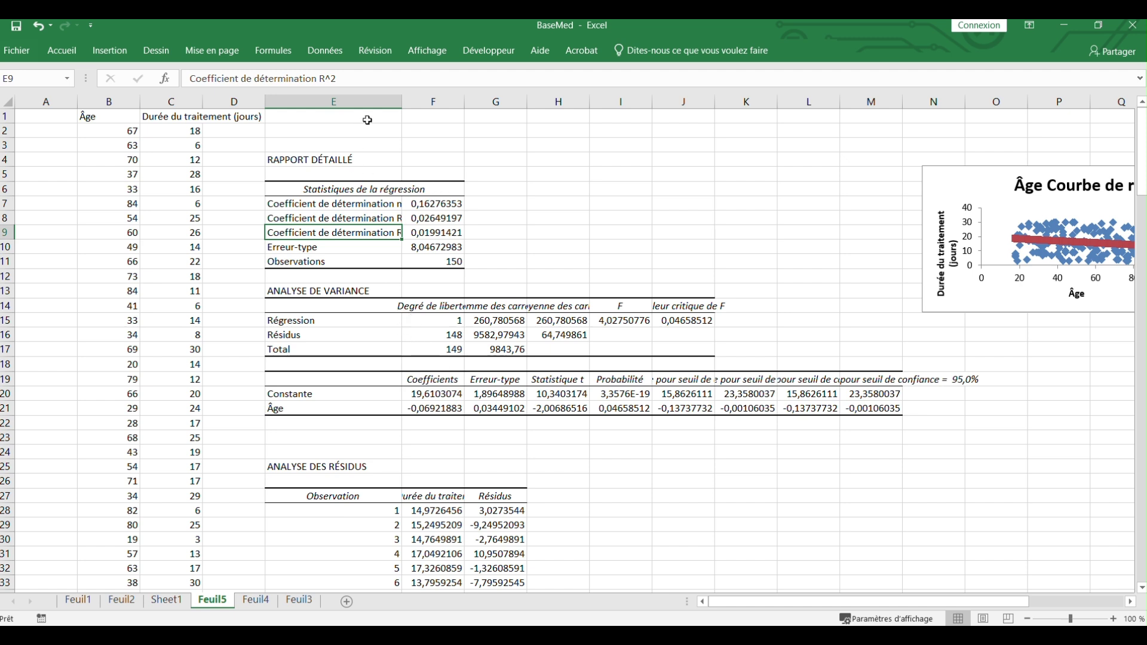
drag(401, 103, 415, 106)
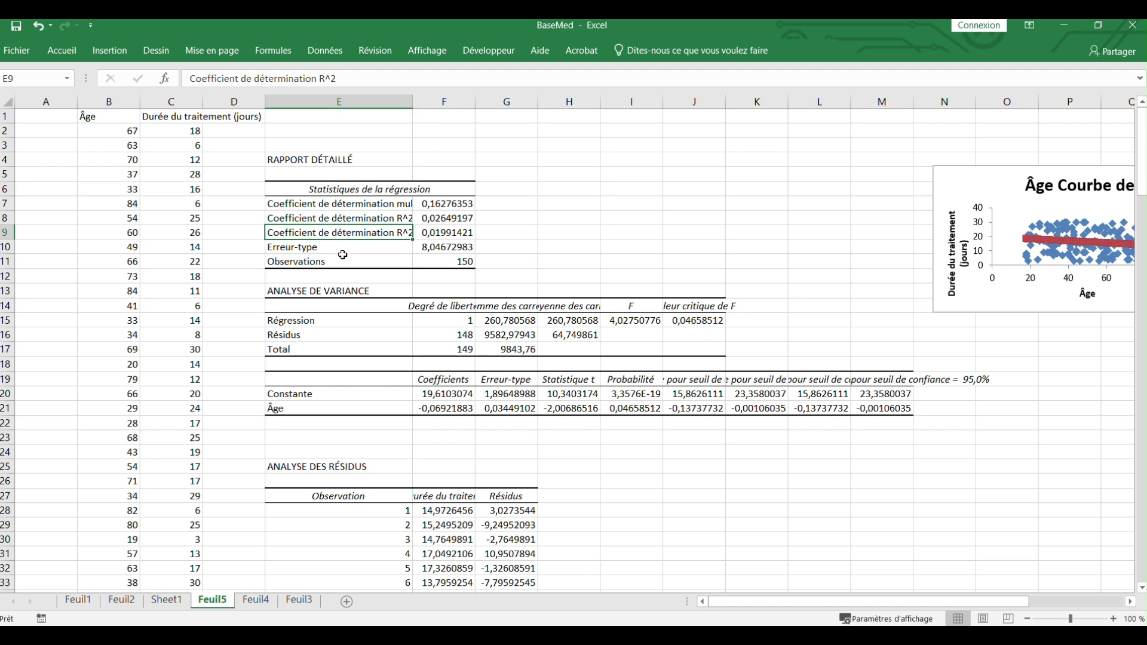
Examine the Constante and Âge coefficients, and widen column I to check the Âge Probabilité value.
scroll(343, 255, down, 1)
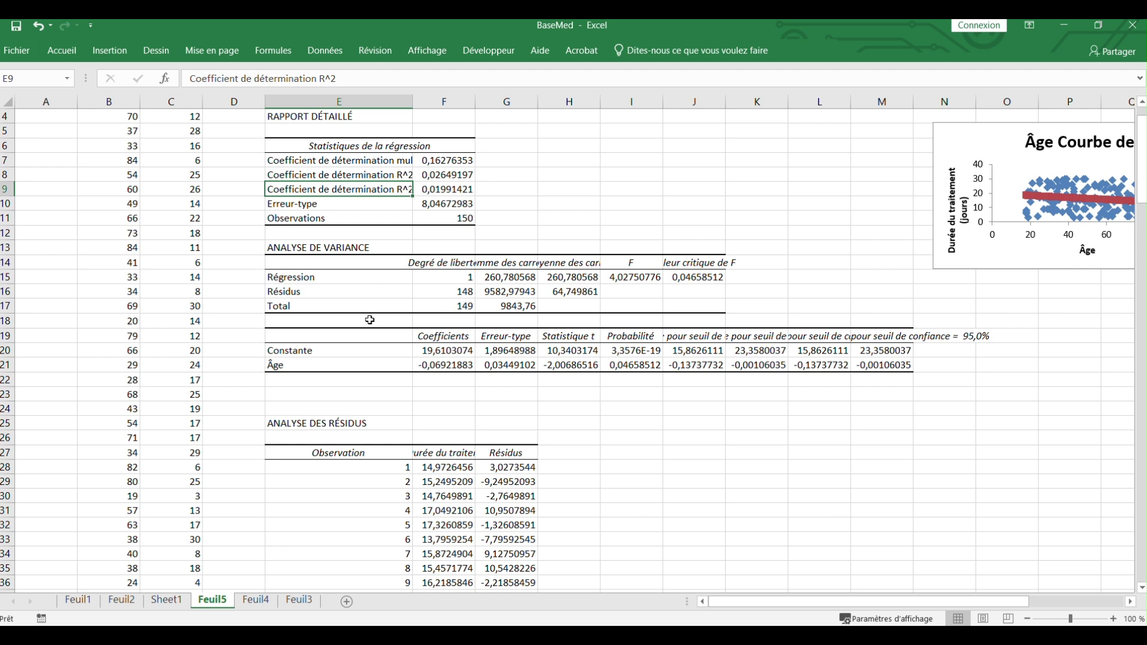
click(436, 345)
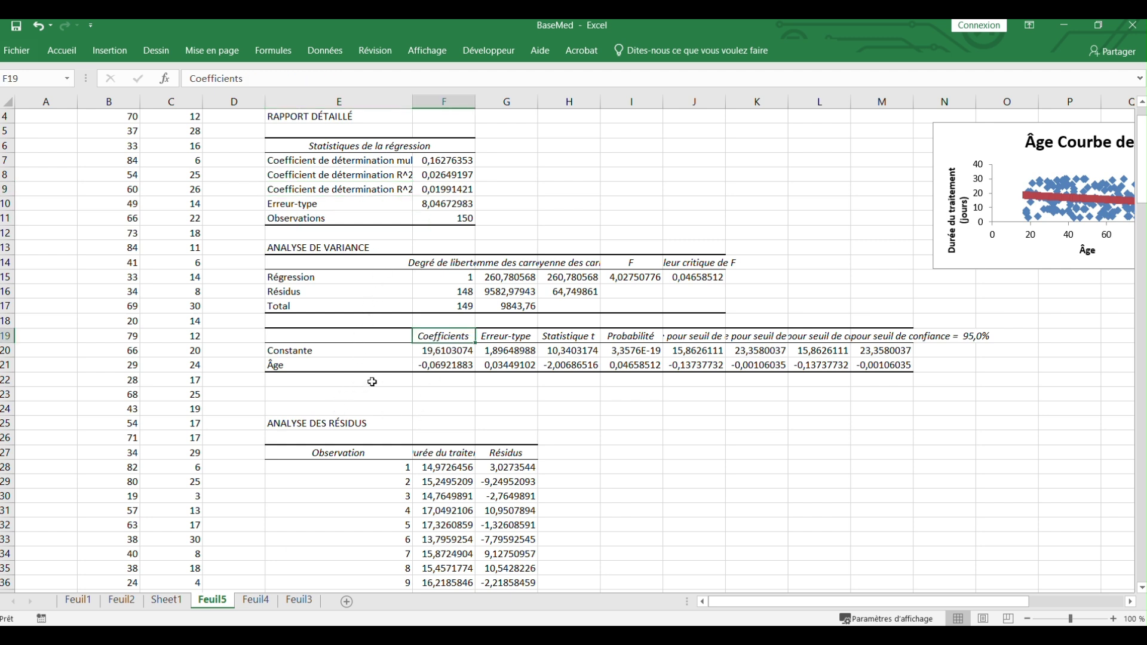
click(424, 357)
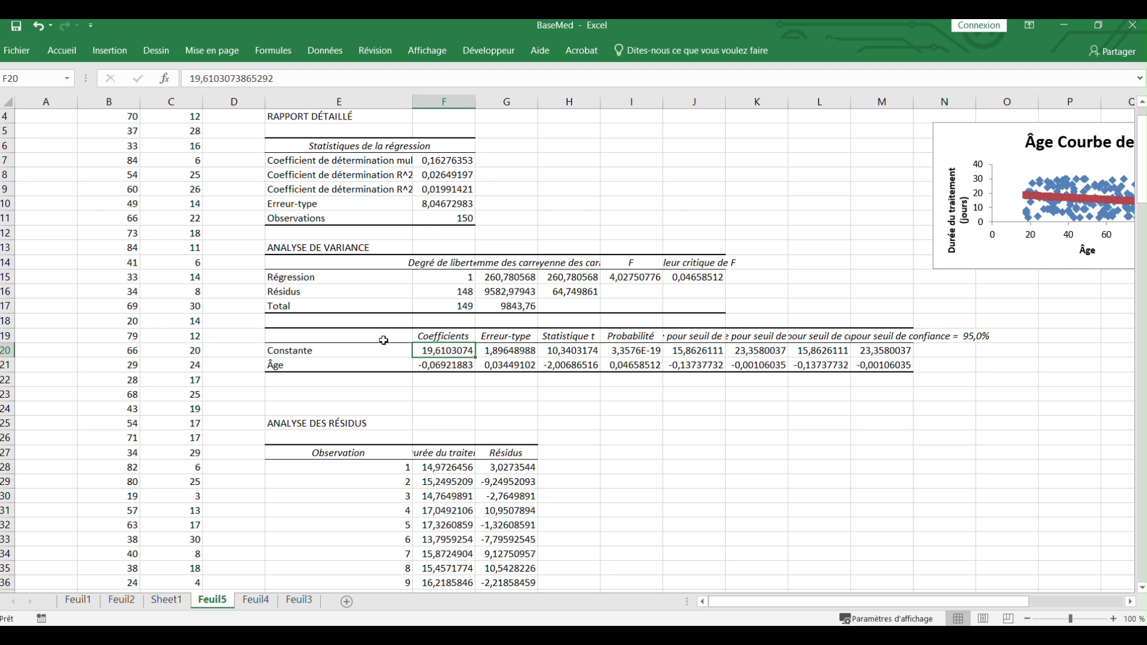
click(424, 368)
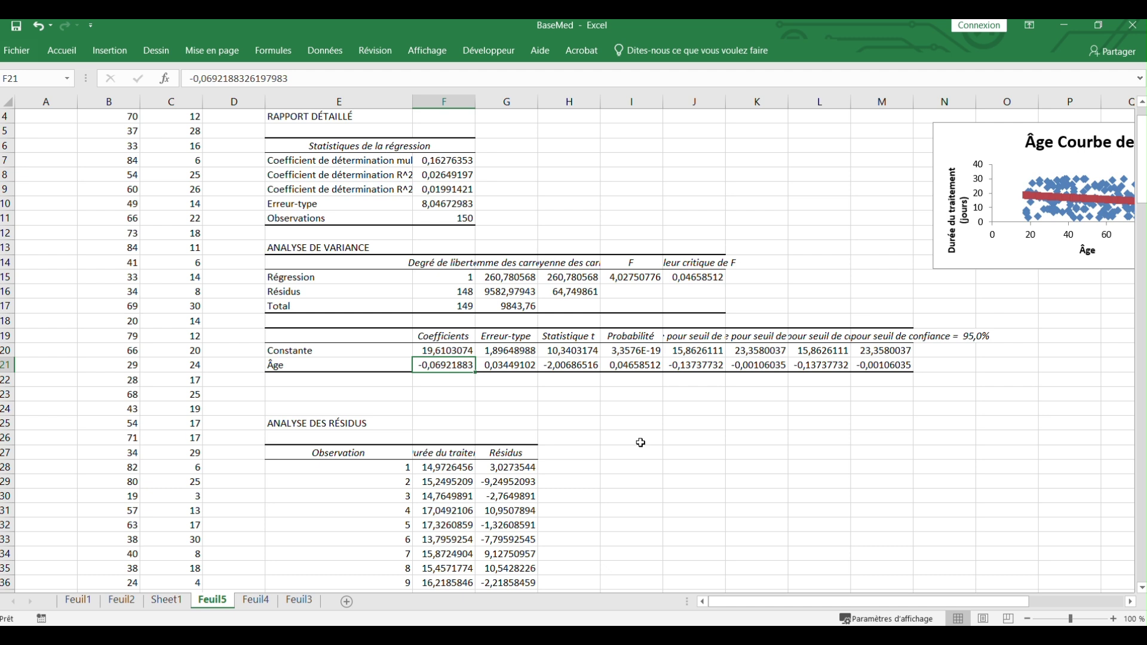
drag(668, 90, 722, 93)
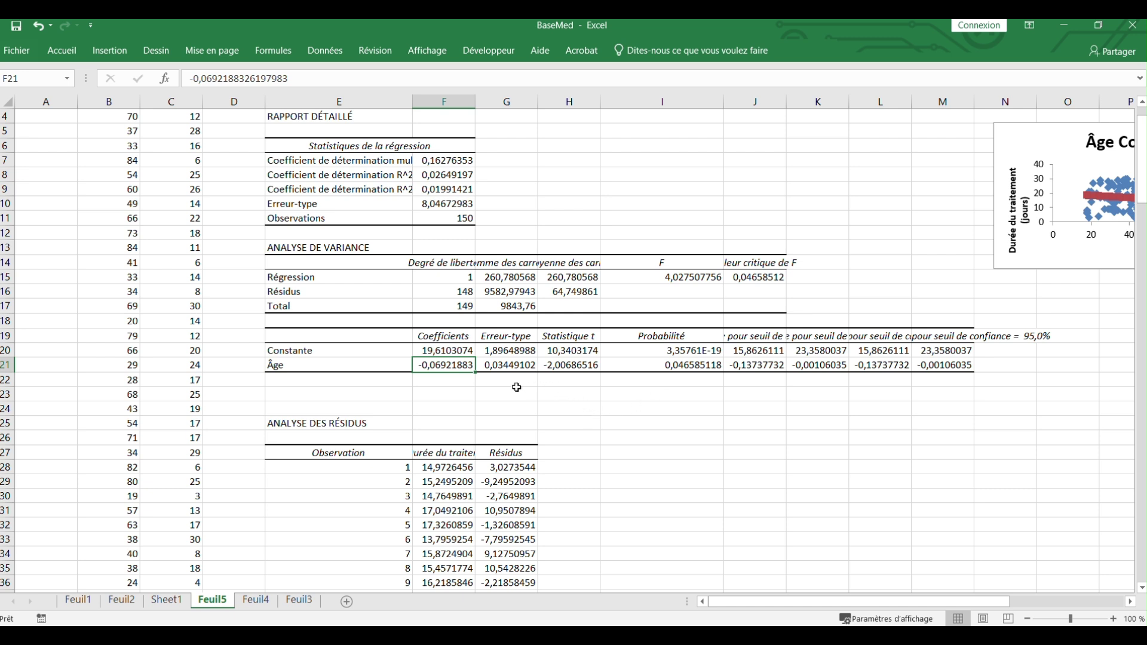
click(656, 362)
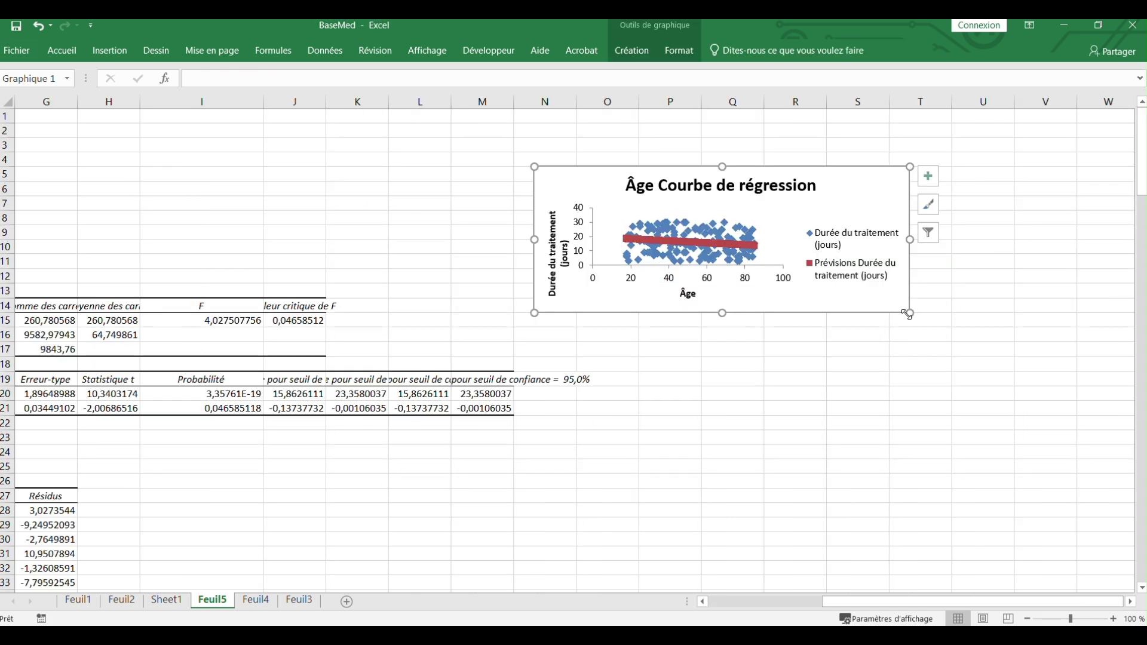
Enlarge the Âge Courbe de régression chart to span roughly cells M1 to U29.
drag(910, 313, 991, 528)
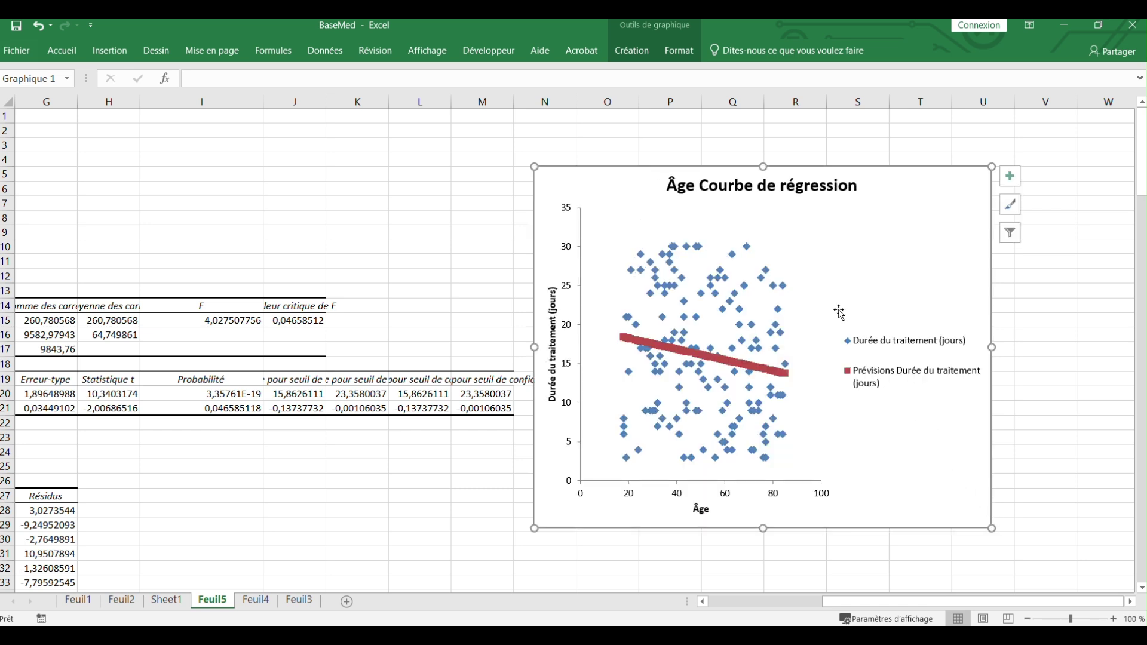
drag(536, 163, 507, 119)
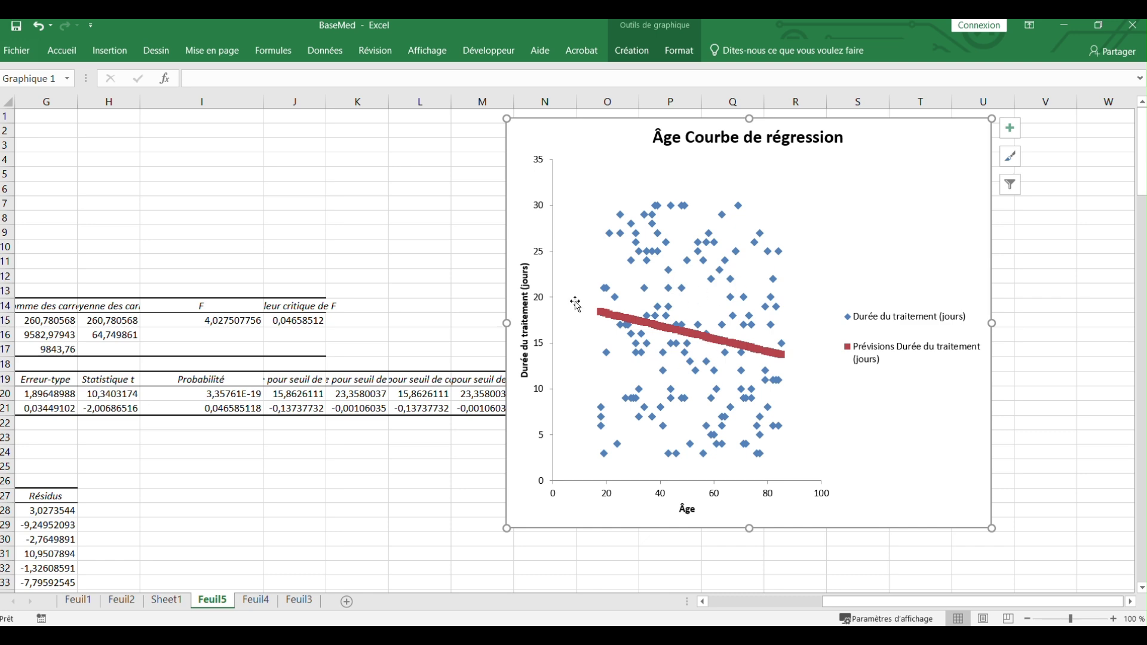
Compare the regression coefficients and probabilities in the report with the trend shown in the enlarged chart.
drag(843, 603, 745, 604)
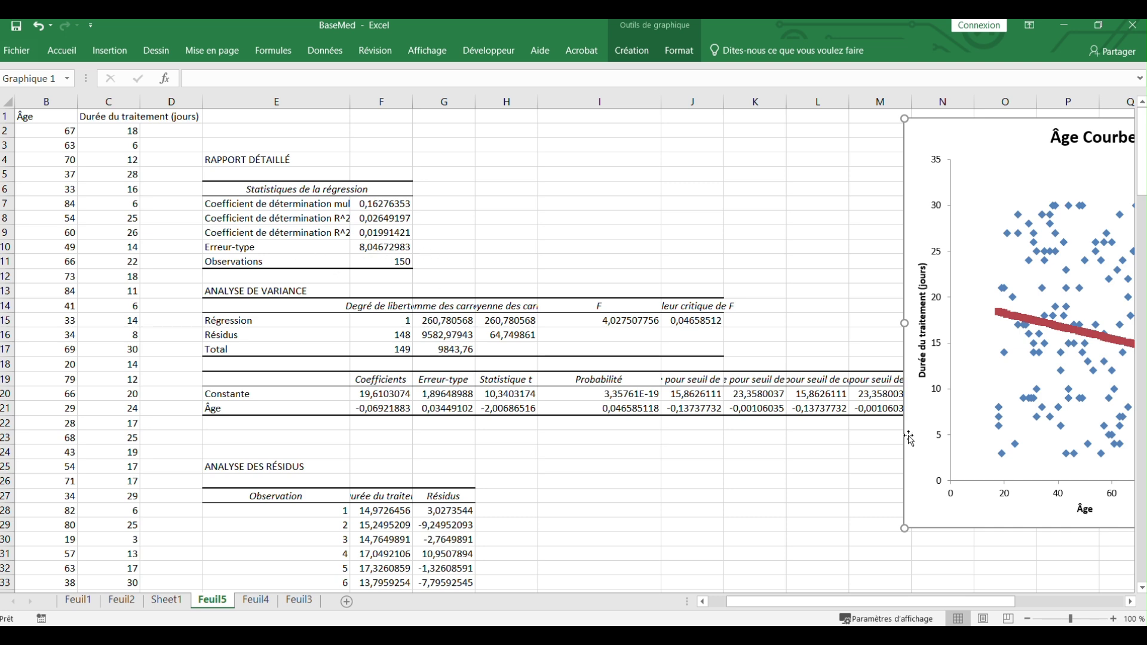
drag(883, 605, 973, 607)
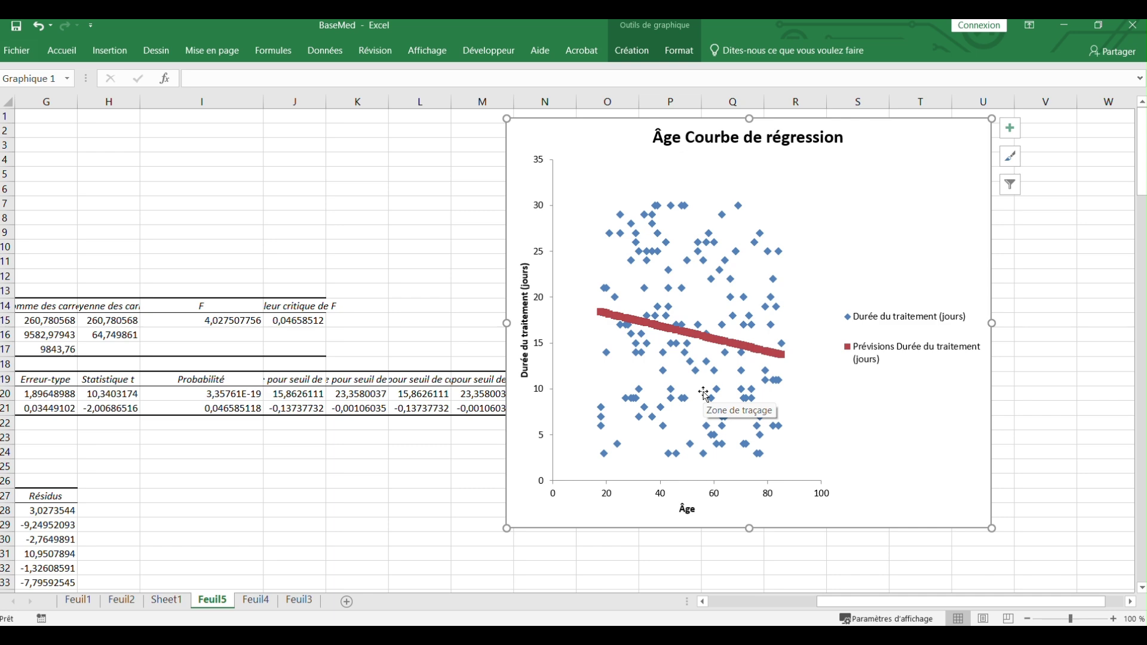
drag(842, 603, 775, 606)
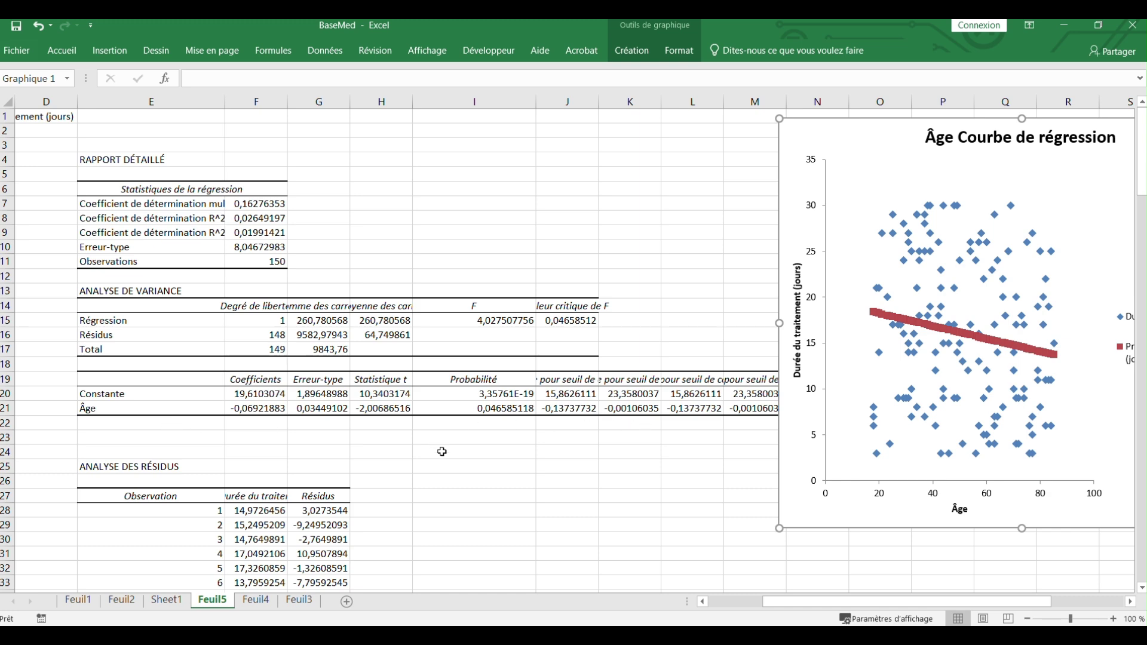
drag(793, 601, 872, 584)
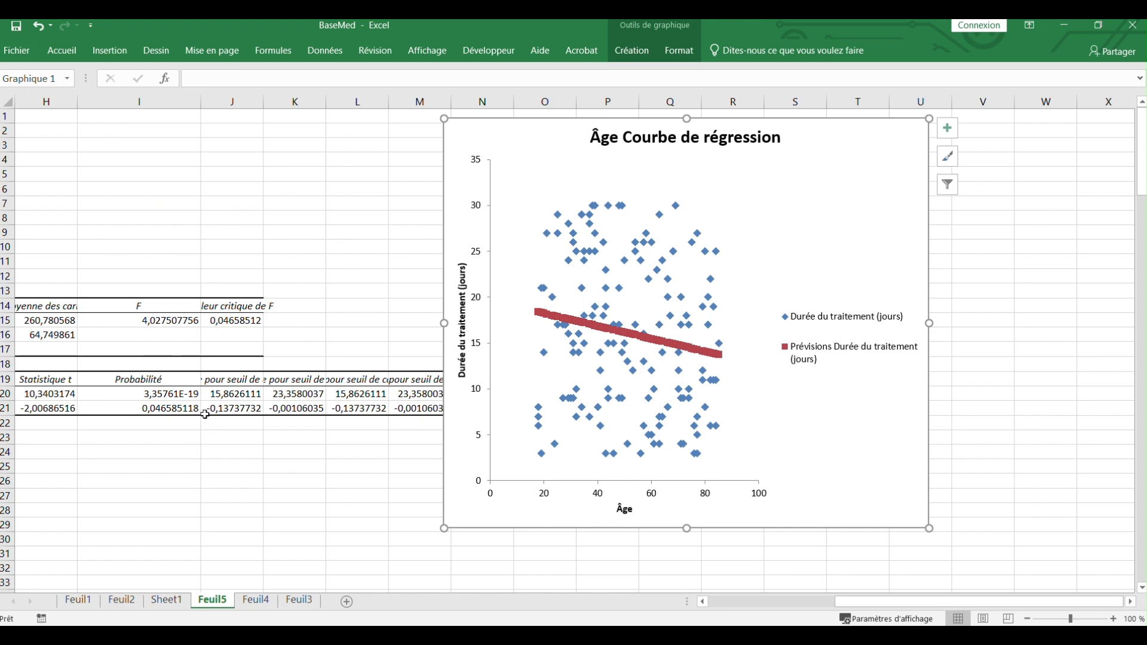
mouse_move(867, 636)
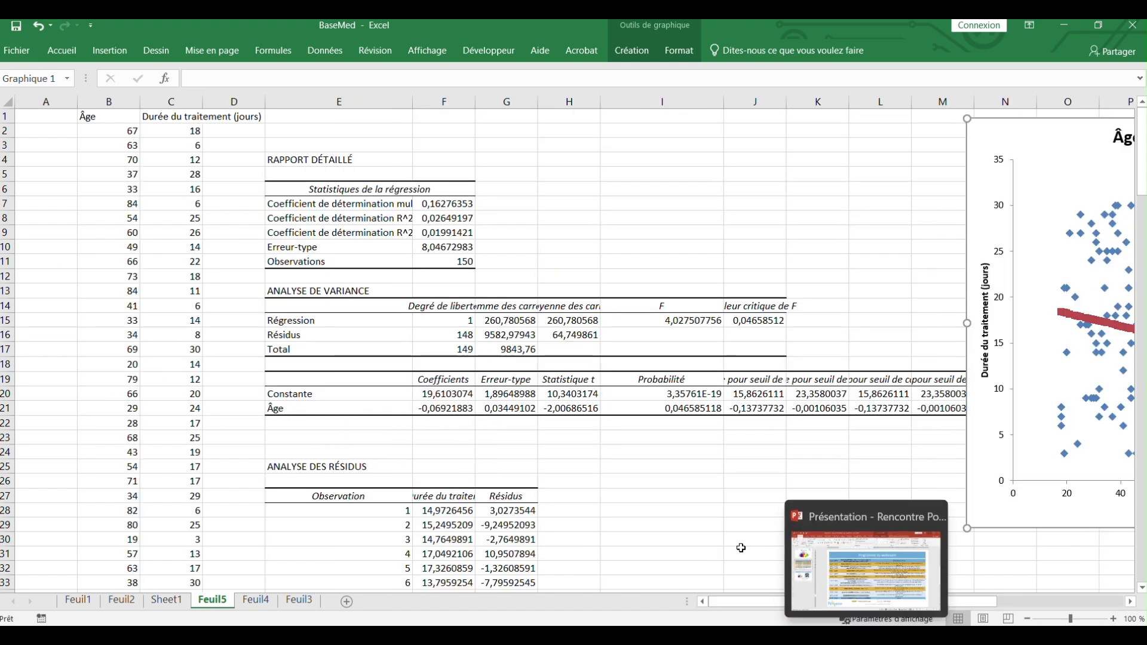